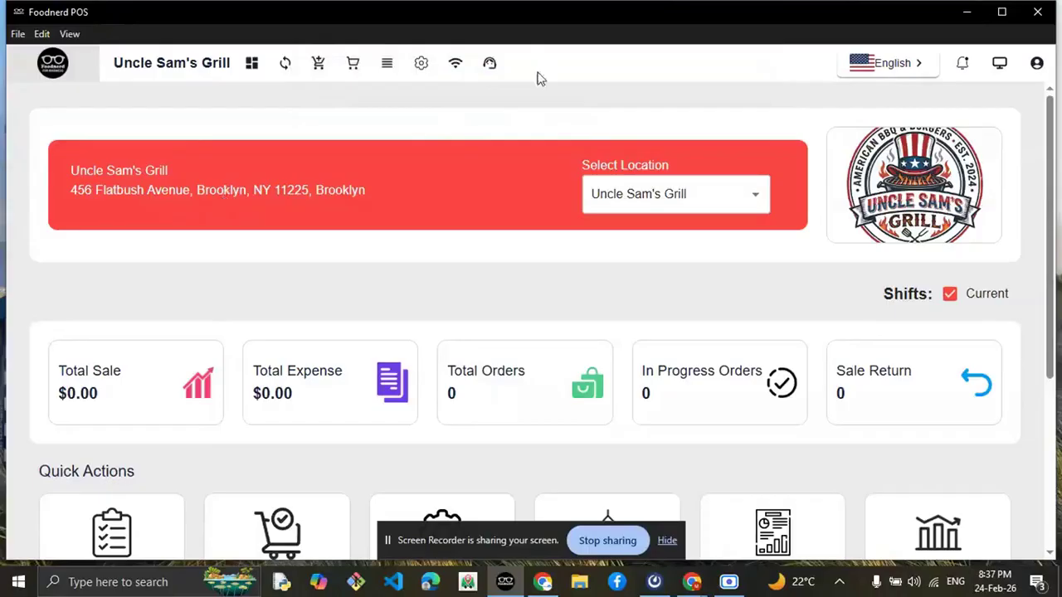
Maximize the POS window and choose Uncle Sam's Grill as the dashboard's location
double_click(611, 47)
scroll(775, 261, down, 2)
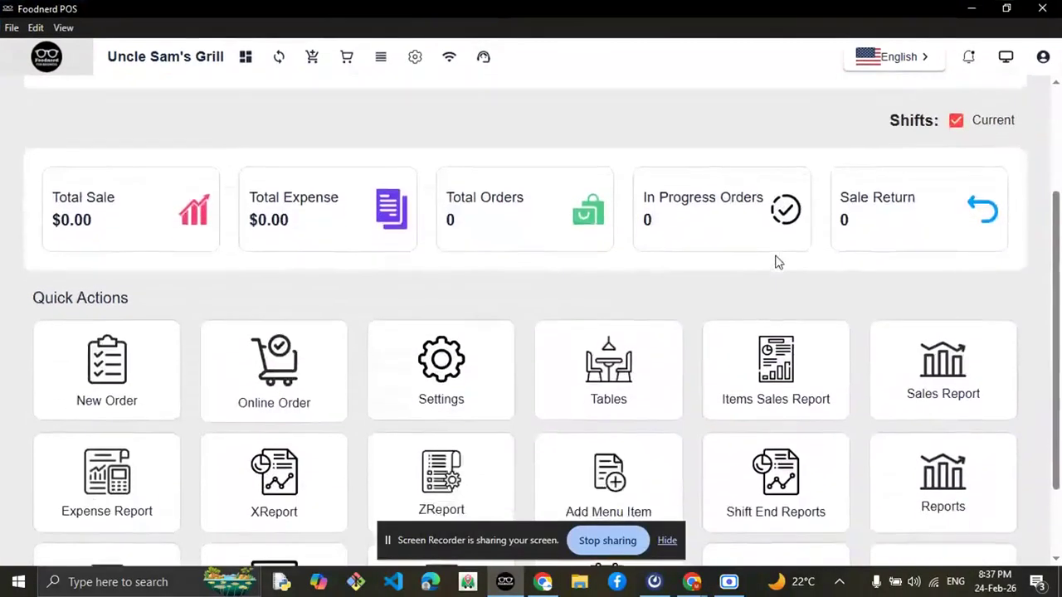
scroll(693, 168, up, 3)
click(741, 203)
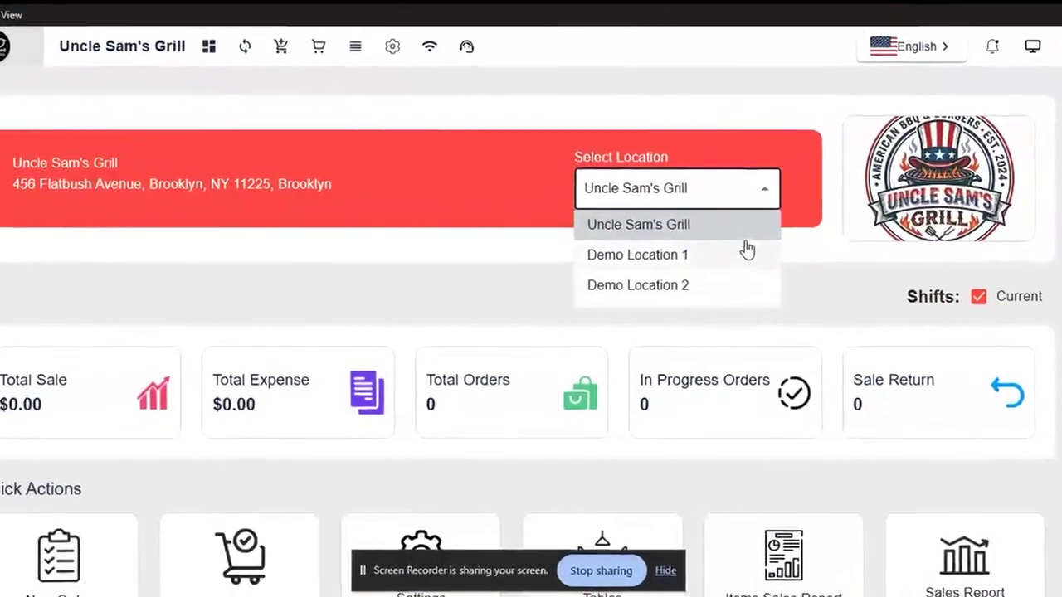
click(747, 238)
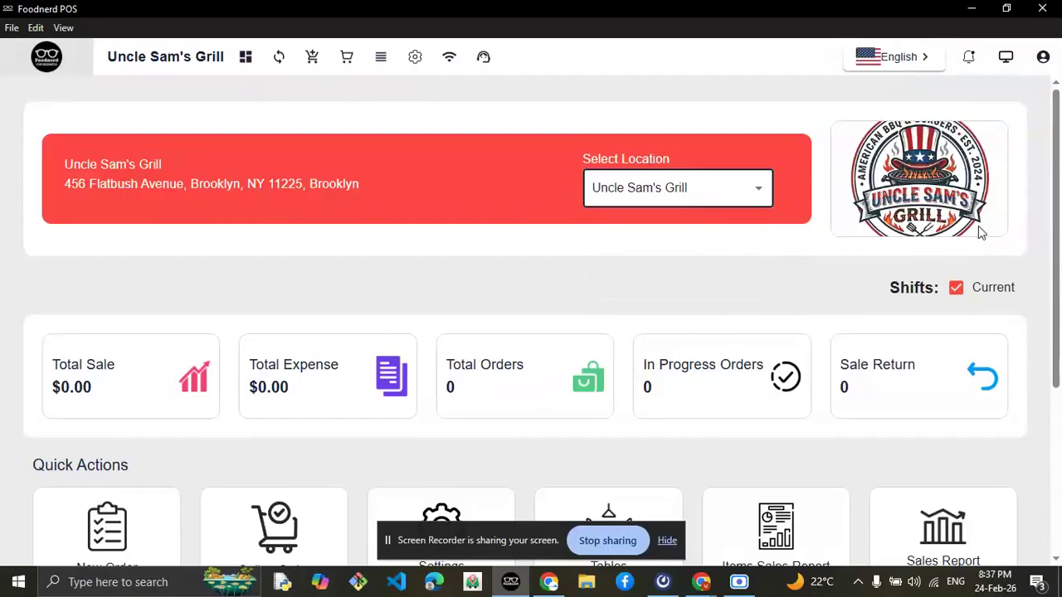
Review the dashboard's summary cards, including Total Sale and Total Expense, and the available Quick Actions
scroll(640, 367, down, 2)
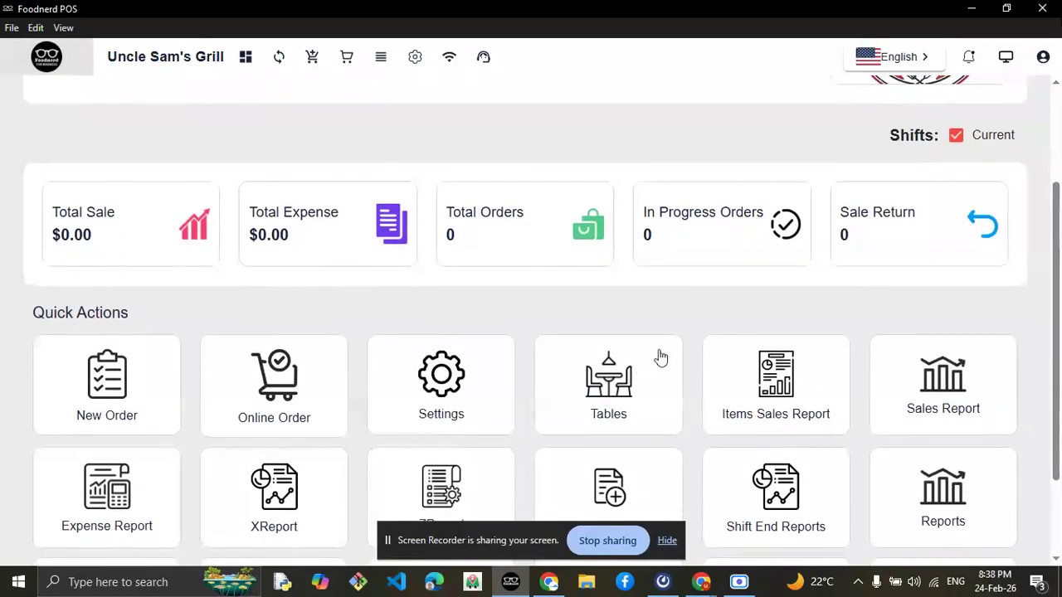
drag(1021, 238, 388, 205)
click(296, 208)
drag(59, 212, 115, 217)
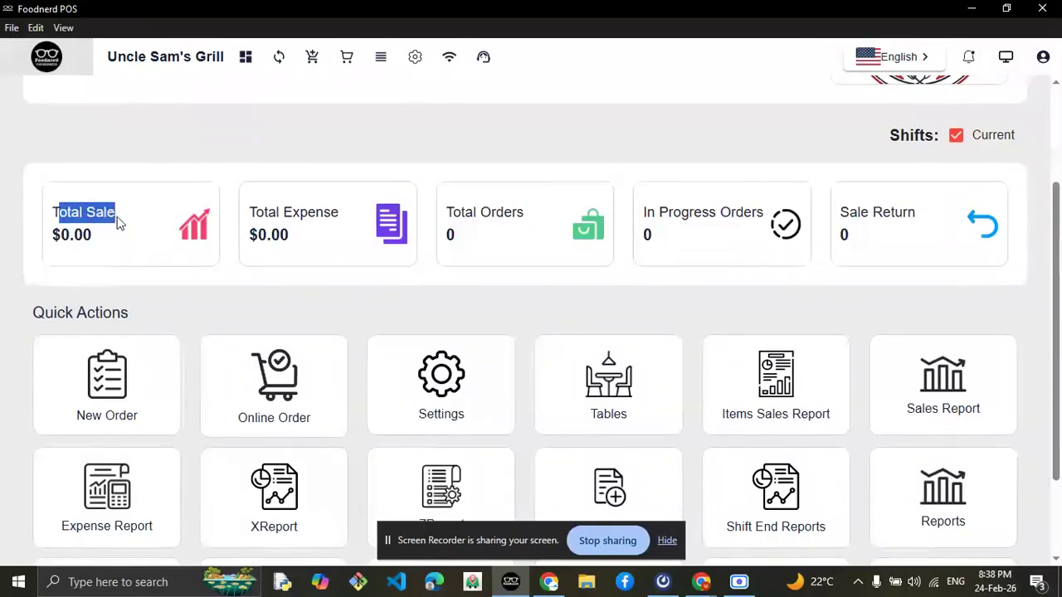
click(119, 222)
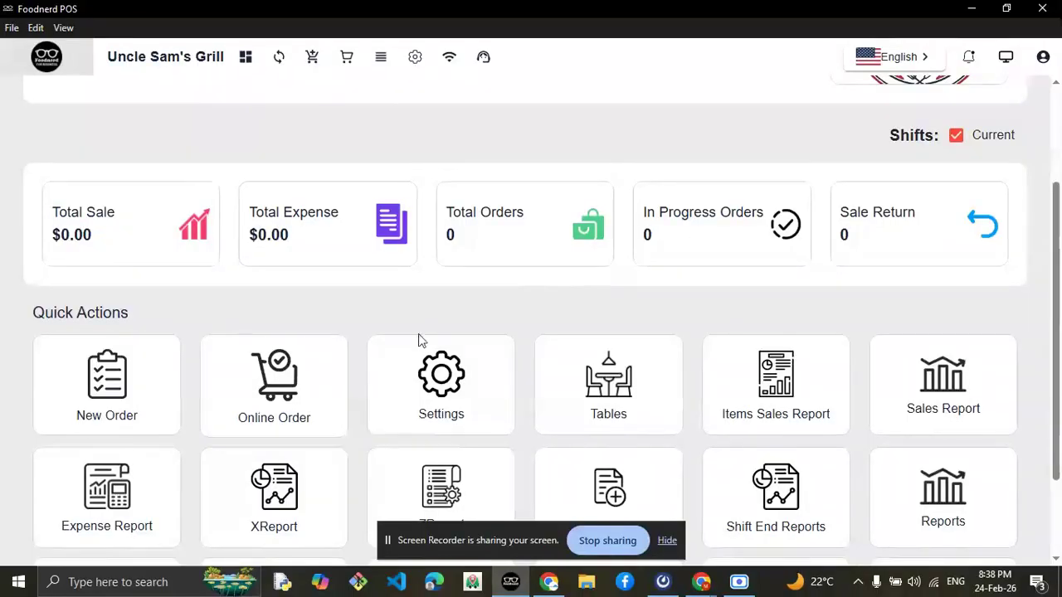
scroll(929, 184, down, 1)
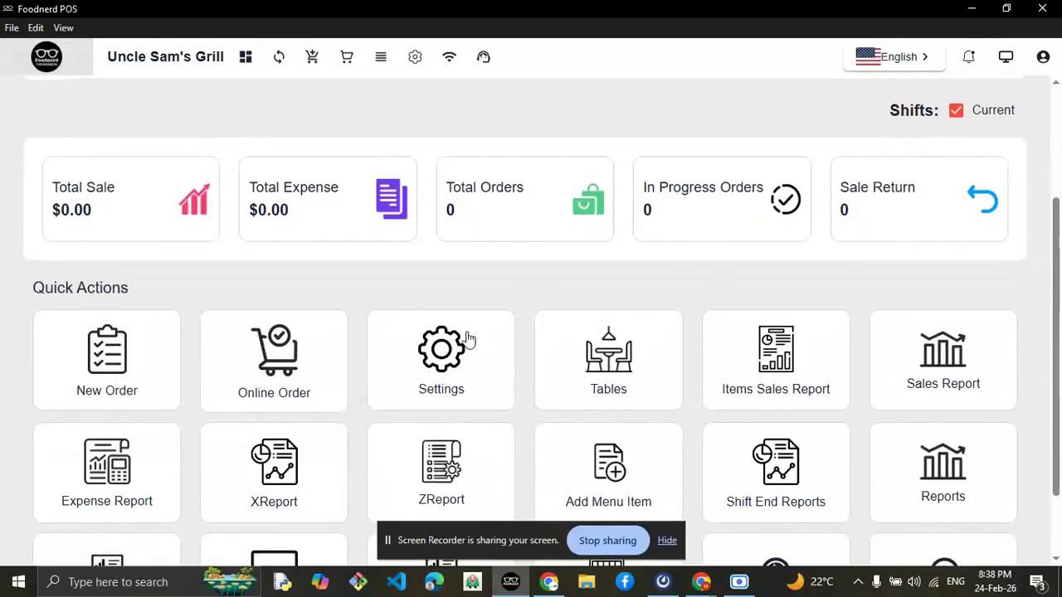
scroll(468, 339, down, 1)
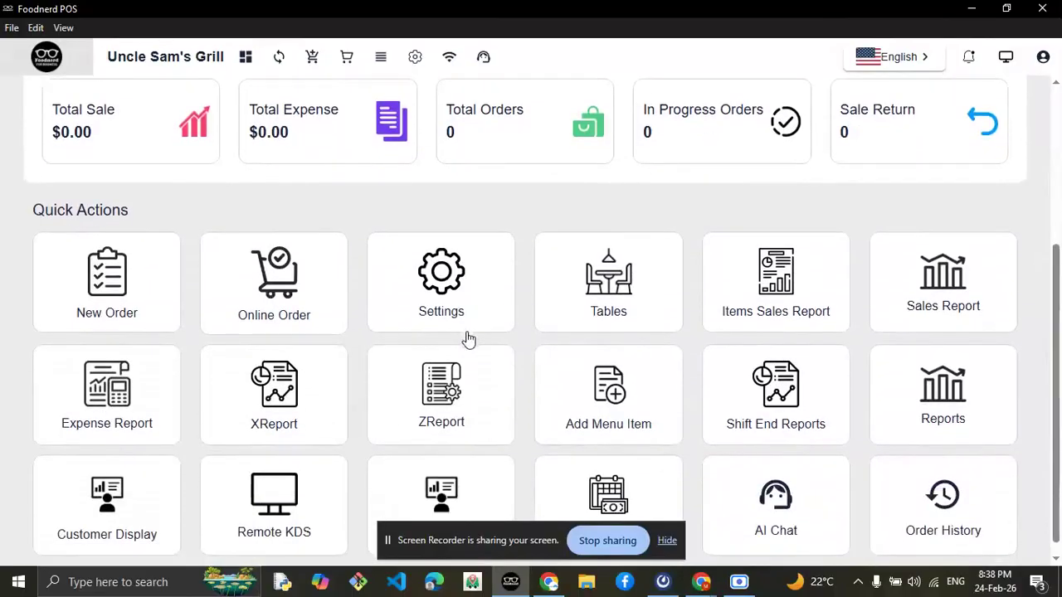
Start a new order and browse the Specialty Pizzas, Savory Pies, Classic Pizza and Burgers categories
click(141, 311)
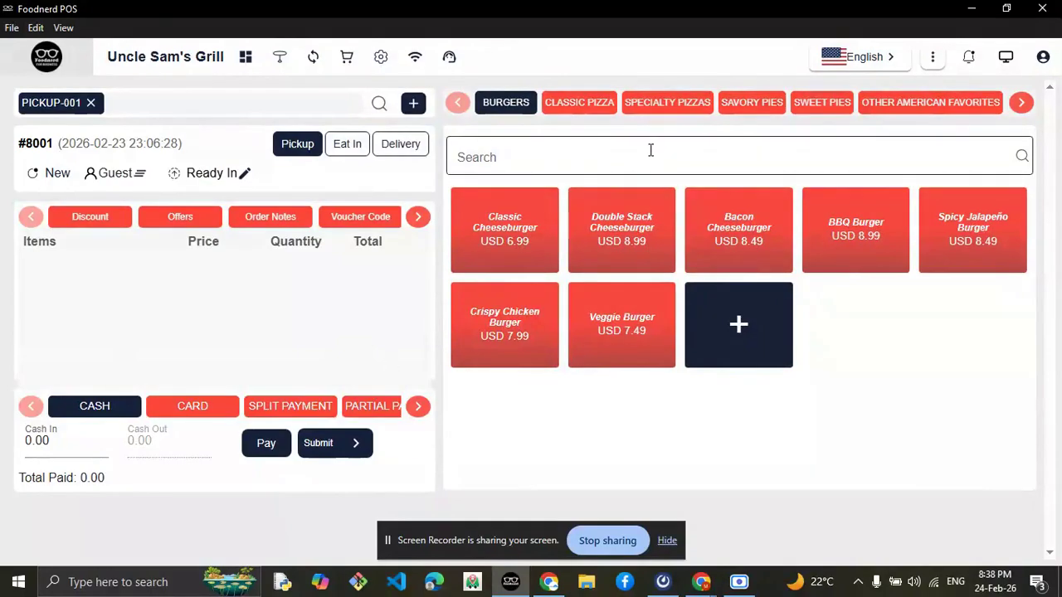
click(670, 102)
click(680, 98)
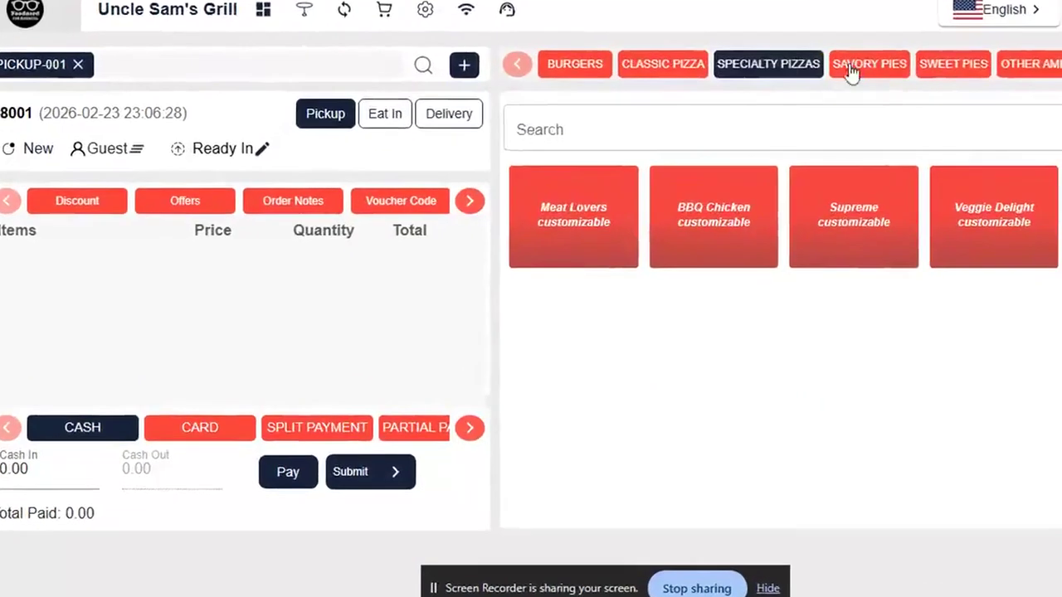
click(738, 102)
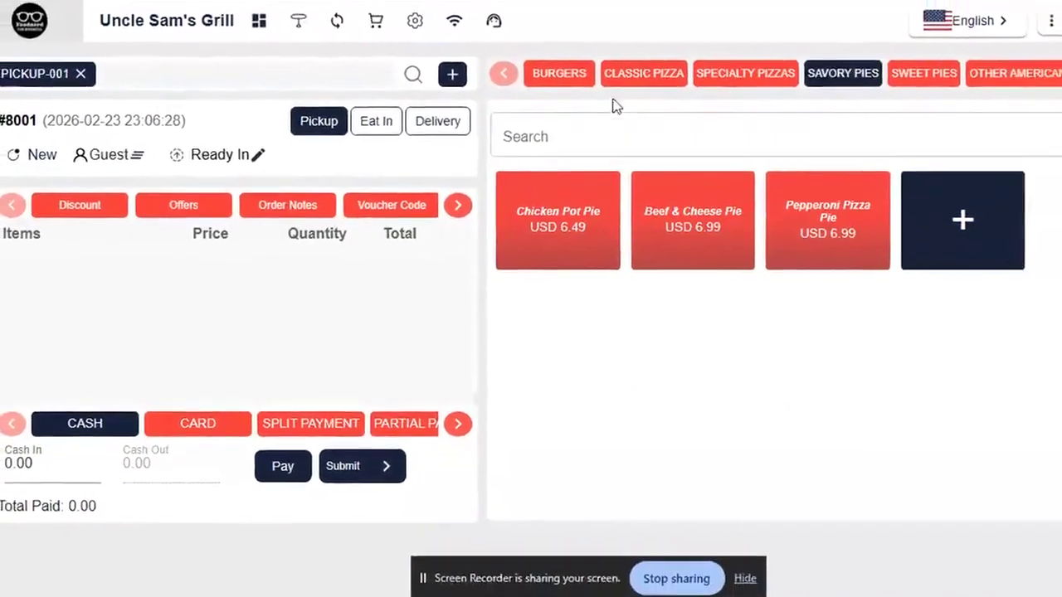
click(643, 75)
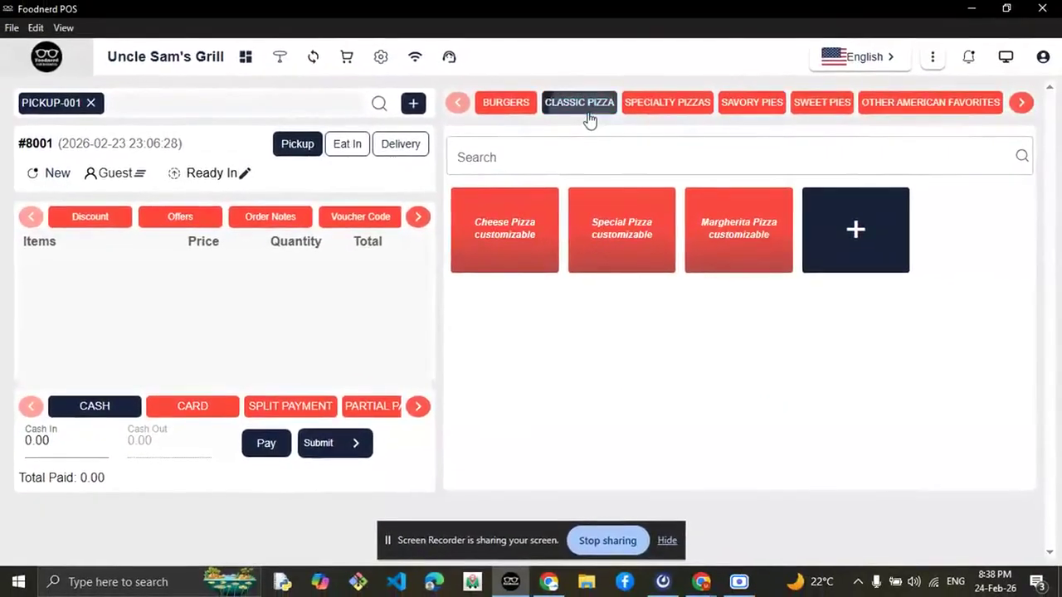
click(568, 76)
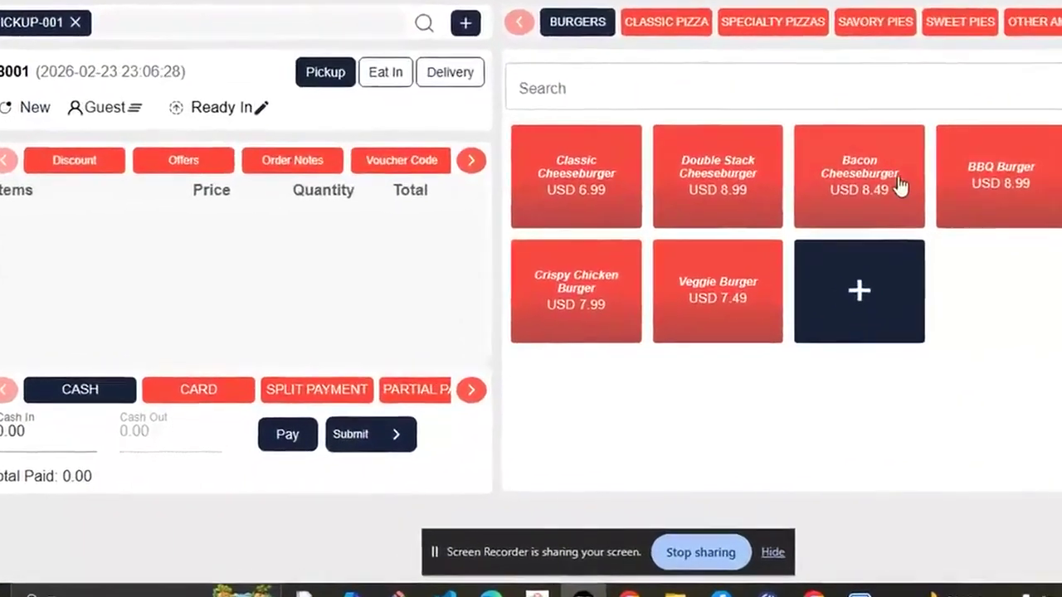
Add a Bacon Cheeseburger from Burgers, plus a Pecan Pie and a Cherry Pie from Sweet Pies, to the pickup order
click(781, 251)
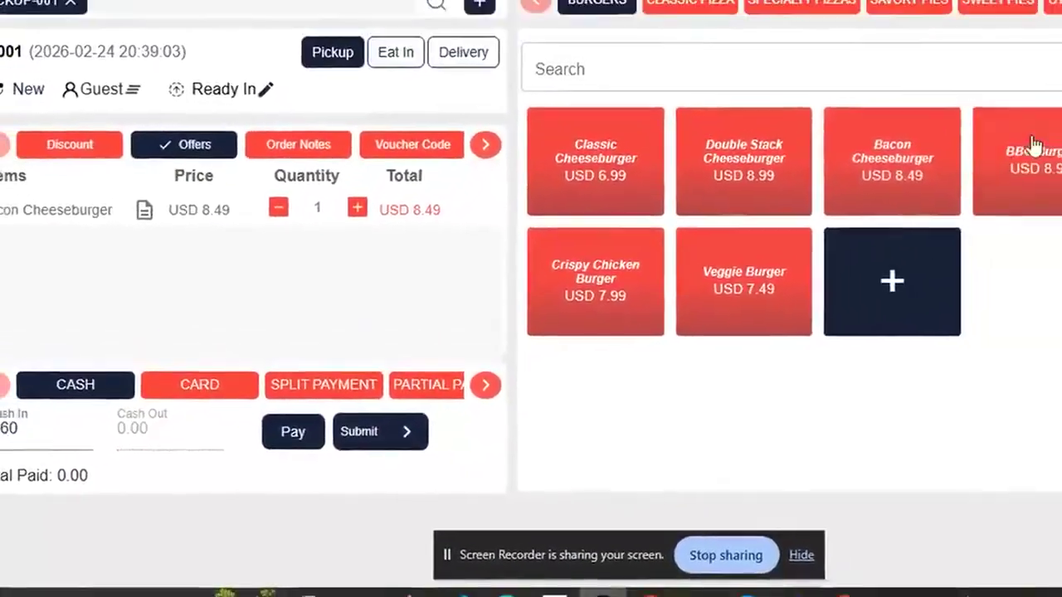
click(828, 3)
click(718, 3)
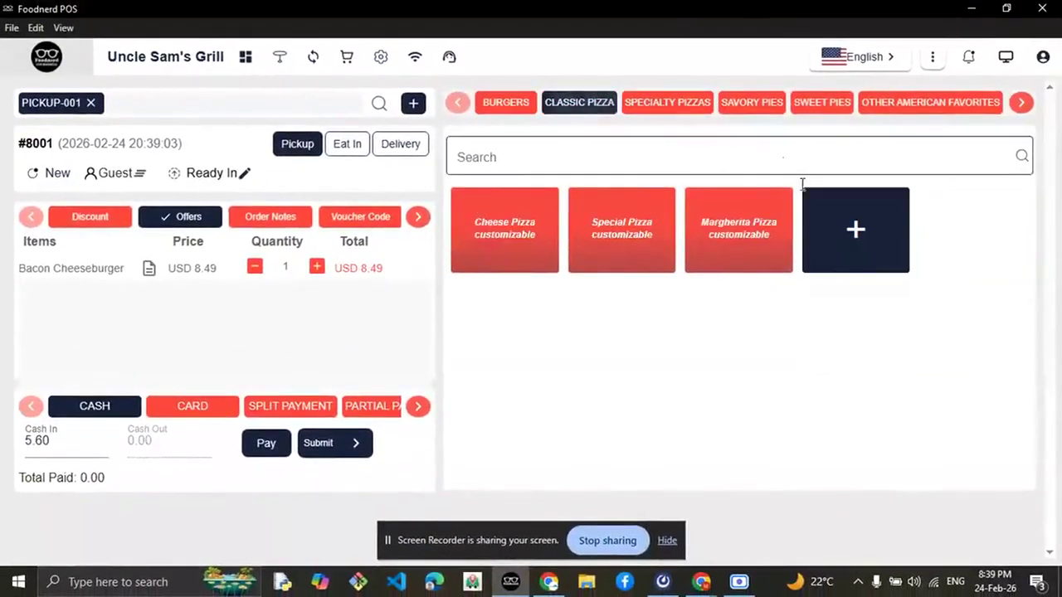
click(819, 104)
click(727, 245)
click(649, 248)
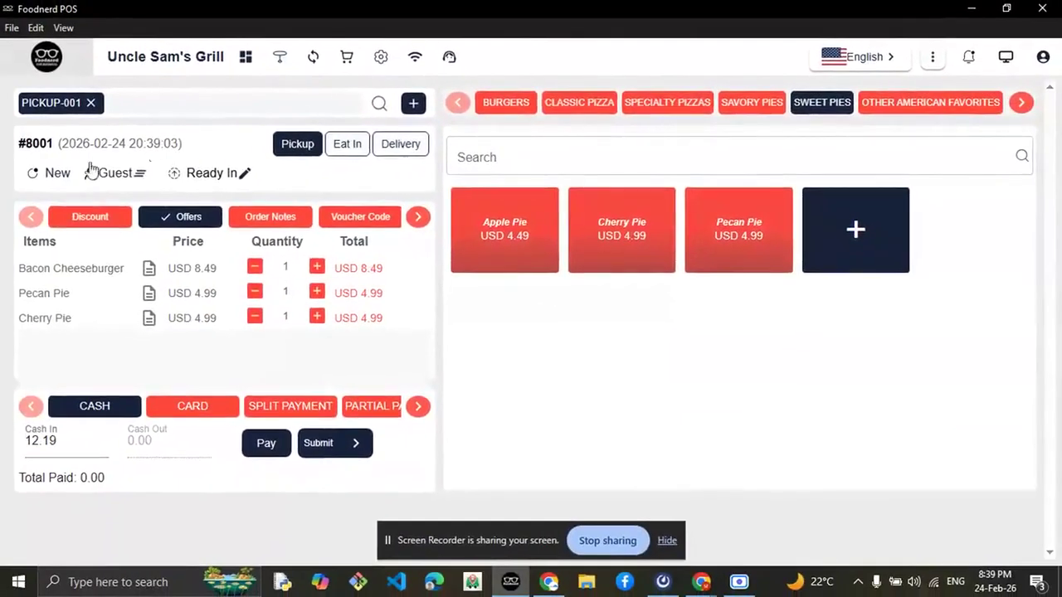
Check the order's status and view its Guest Information form, closing the form without entering customer details
drag(46, 176, 66, 174)
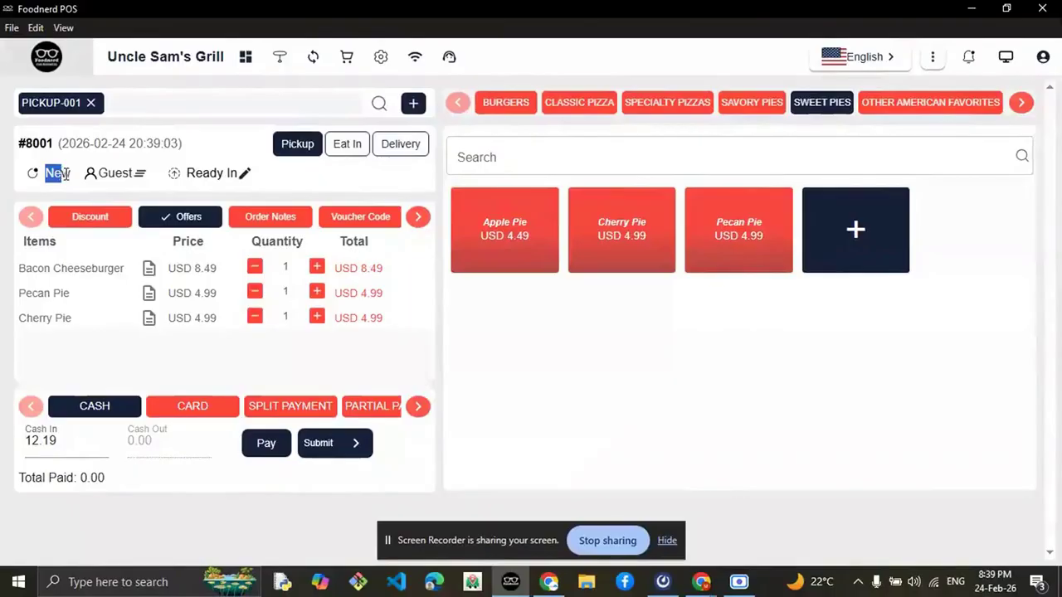
click(130, 177)
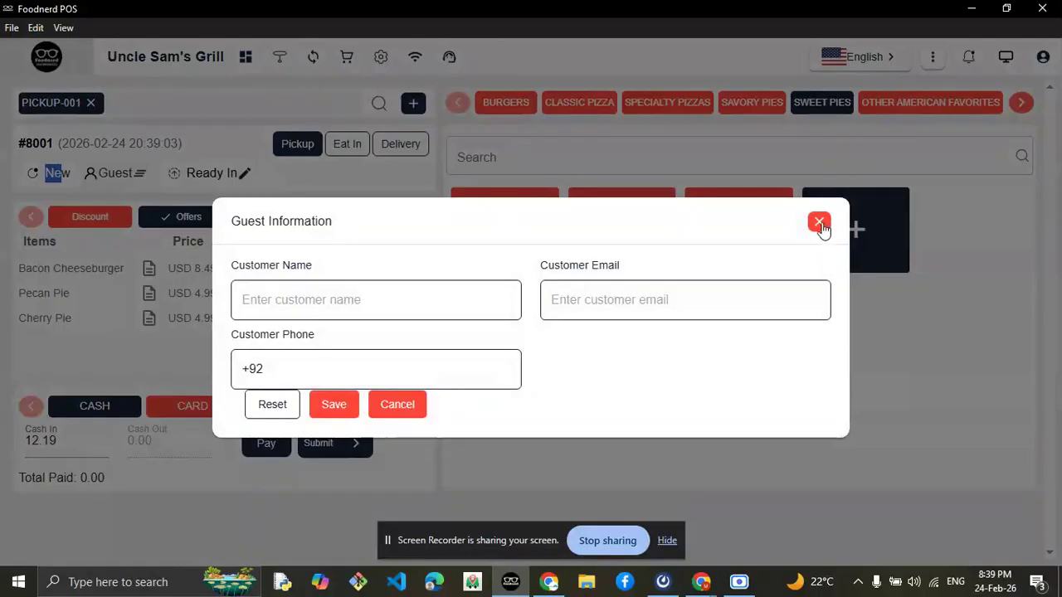
click(819, 221)
click(31, 215)
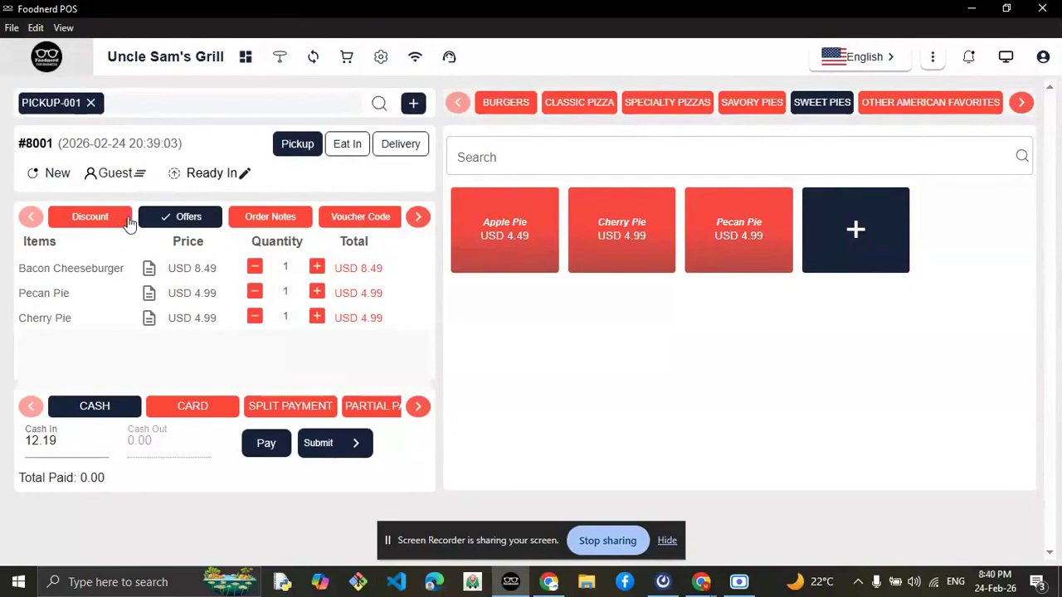
View the empty Order Notes form, cancel it, and look at the remaining order options up to Loyalty
click(291, 226)
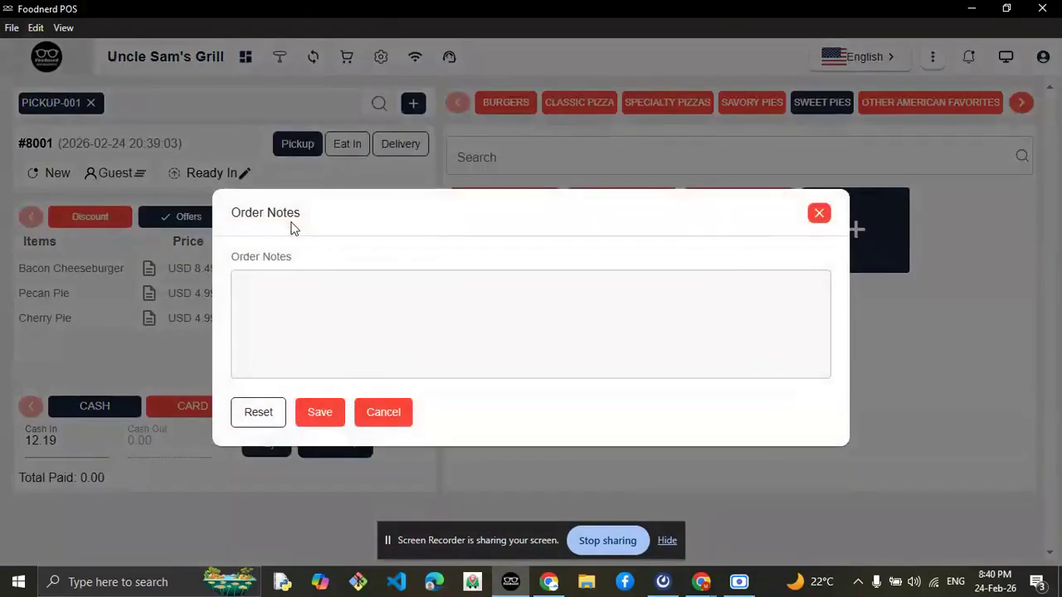
click(421, 301)
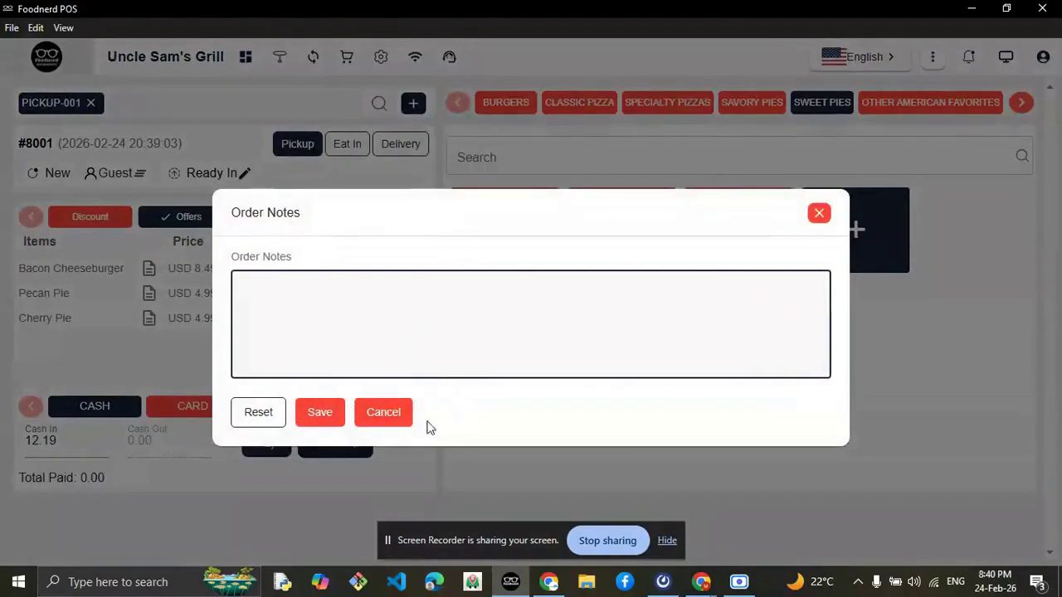
click(396, 419)
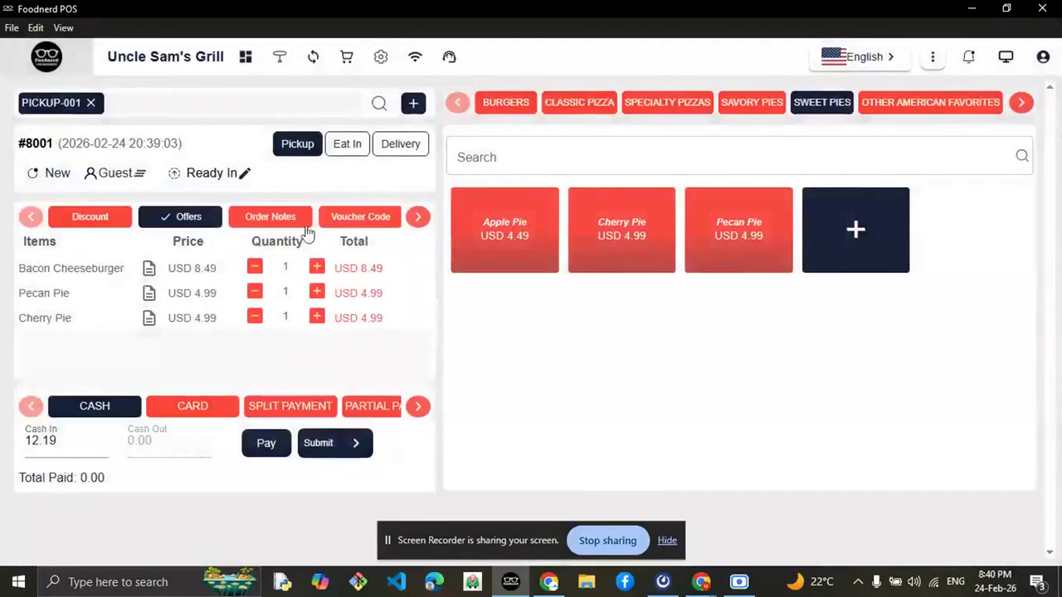
click(417, 217)
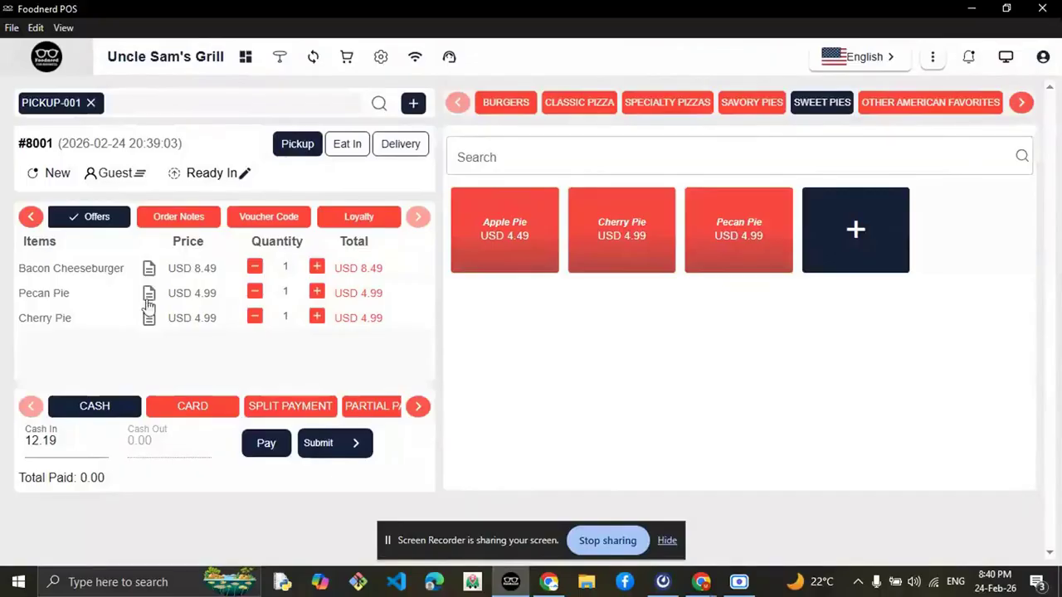
Review the Bacon Cheeseburger line and its price in the order, along with the Cash In amount
drag(20, 266, 225, 277)
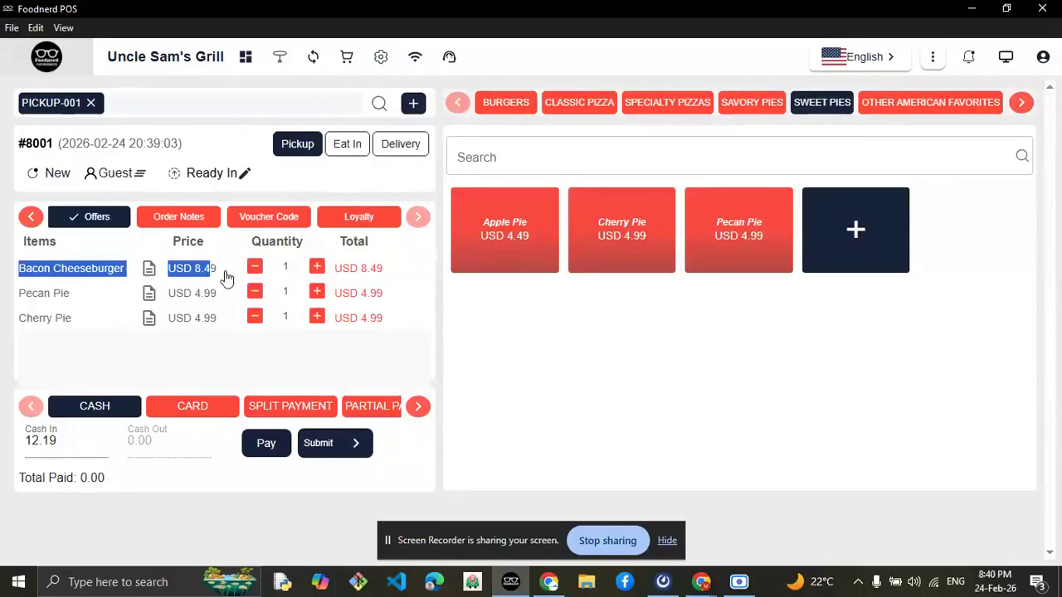
click(82, 276)
drag(50, 268, 83, 273)
drag(182, 270, 242, 279)
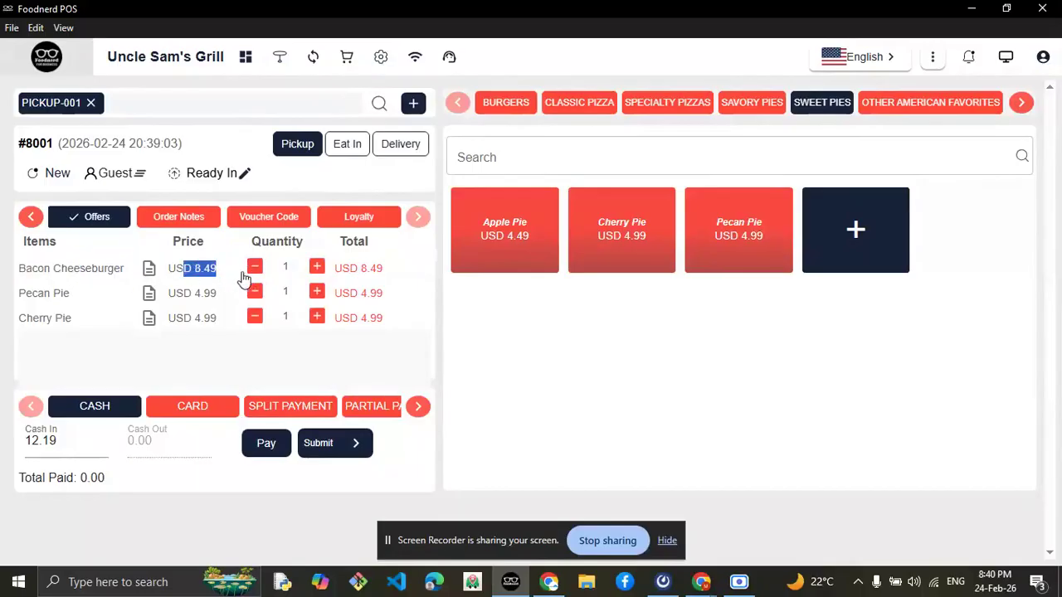
click(242, 279)
double_click(41, 441)
Set the order's submit action to Single Print and run it
click(365, 455)
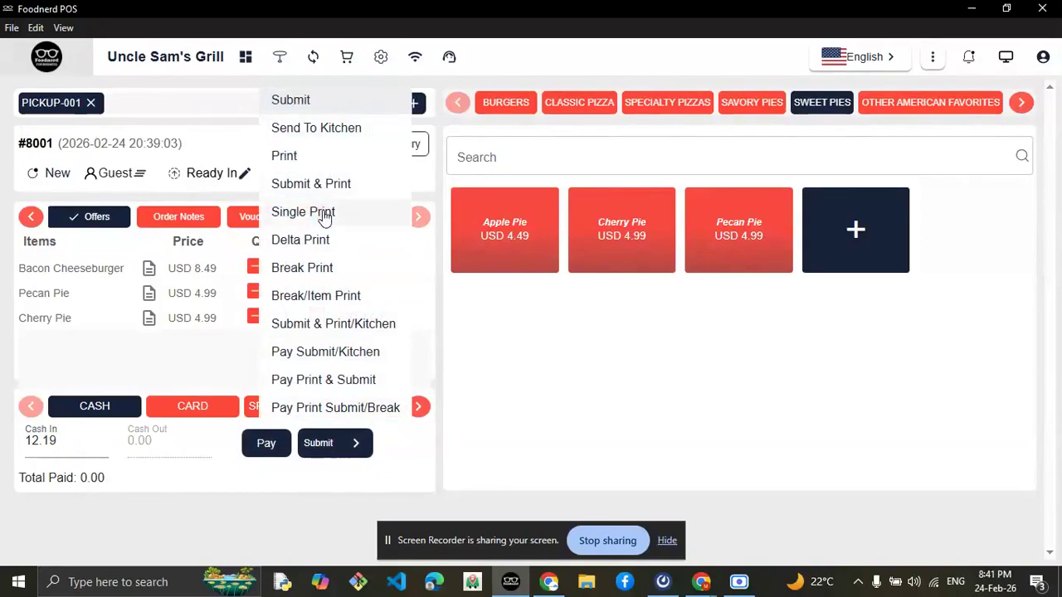
click(325, 213)
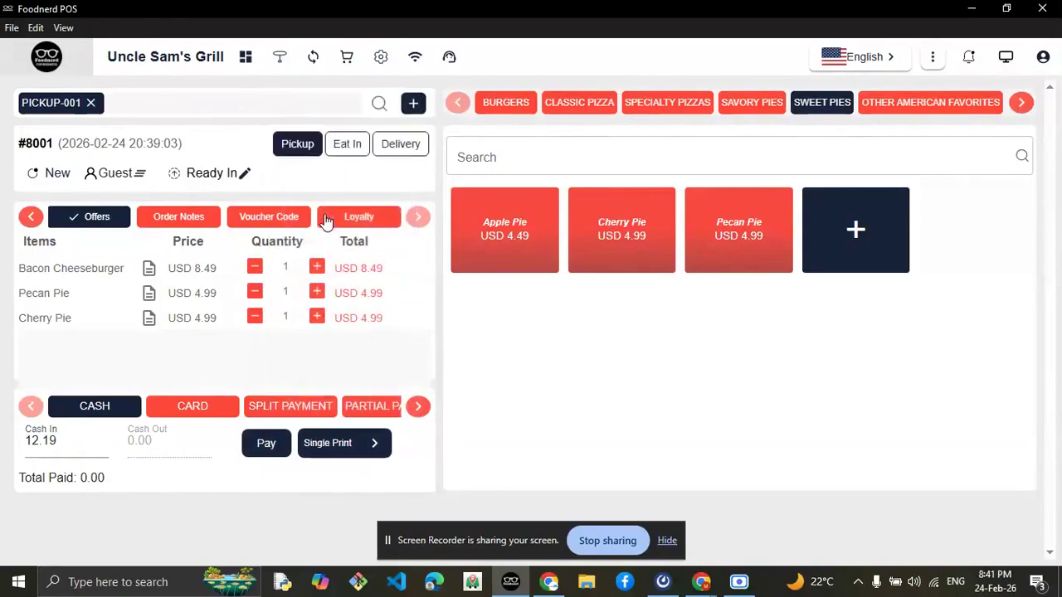
click(324, 442)
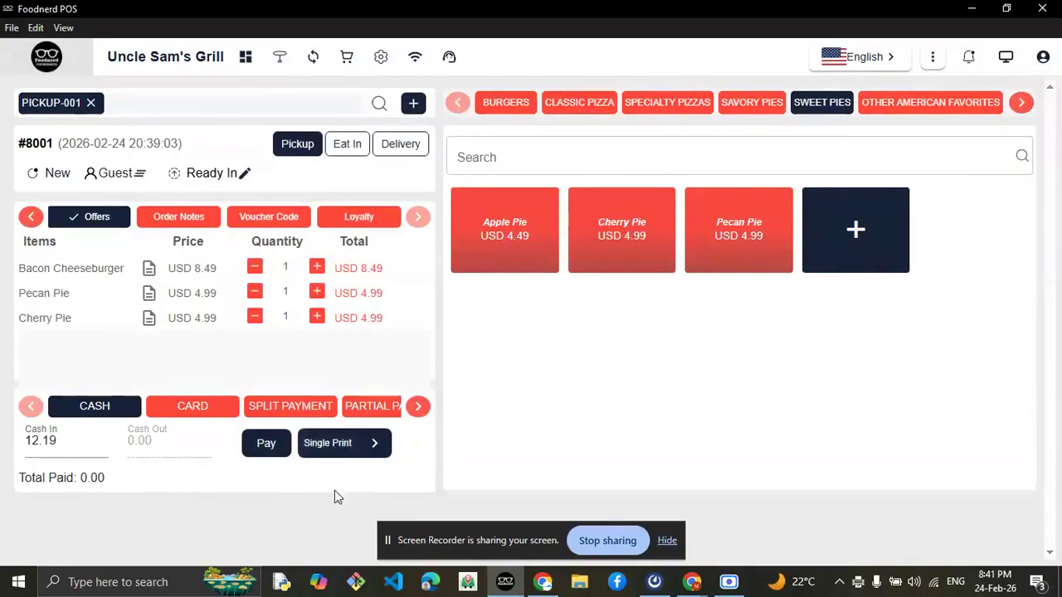
Pay the pickup order in cash and complete it with Submit & Print
click(271, 456)
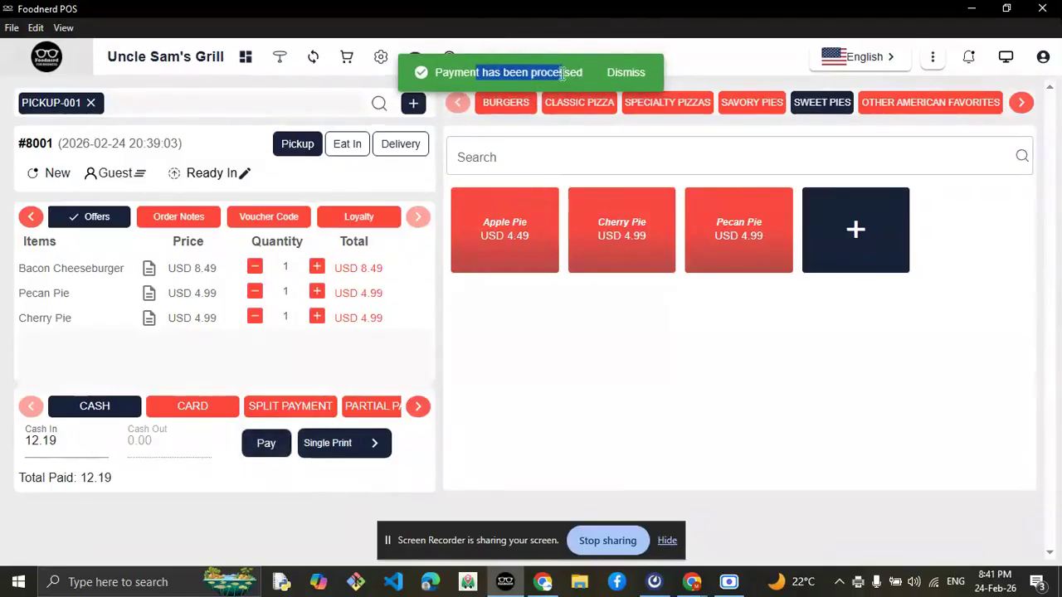
click(378, 445)
click(348, 212)
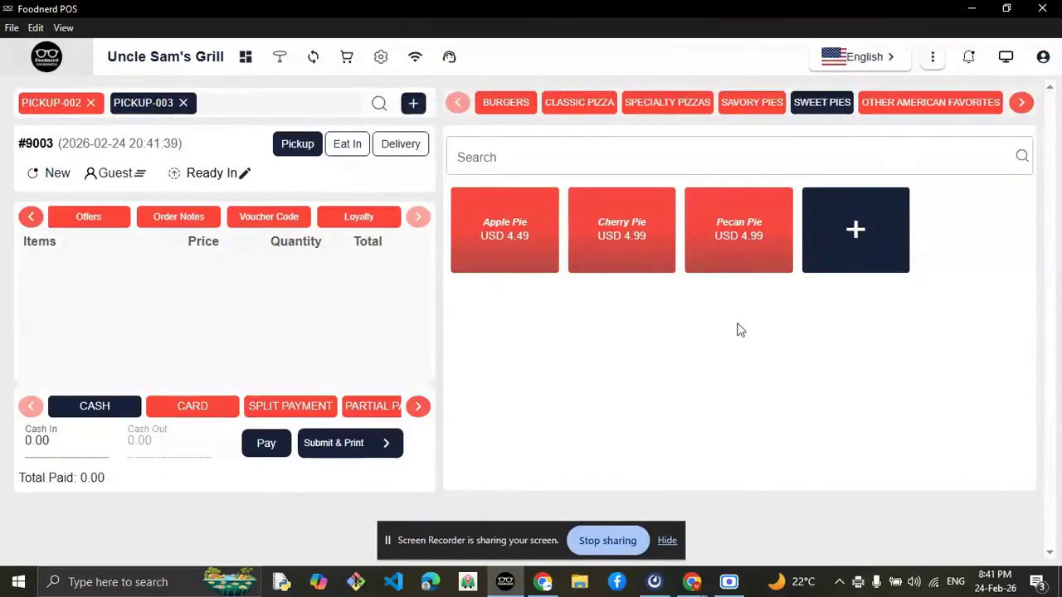
Return to the dashboard and open the Tables page from the Quick Actions
click(245, 58)
scroll(391, 338, down, 3)
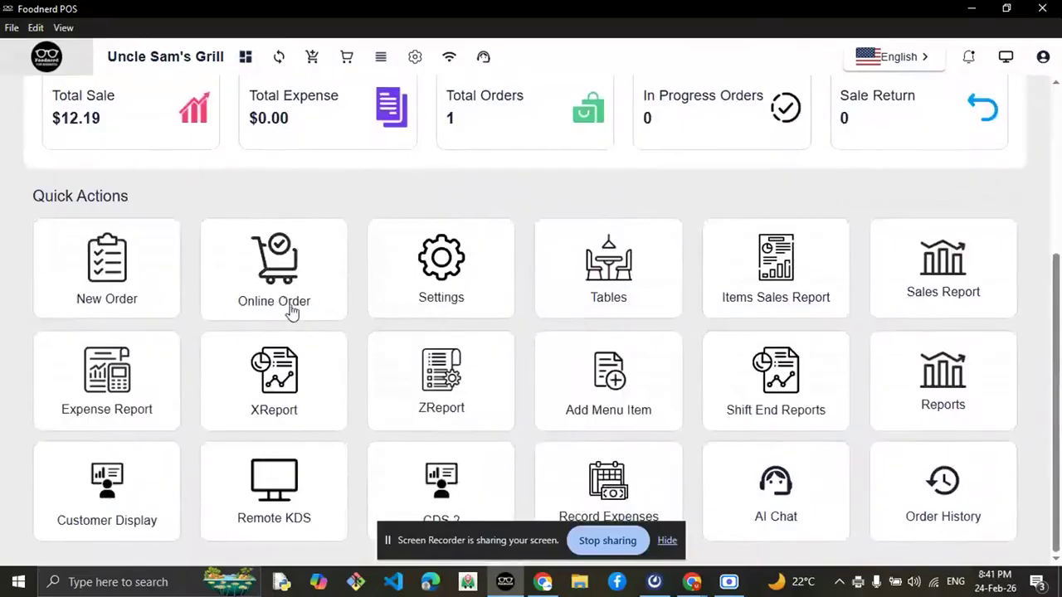
click(627, 302)
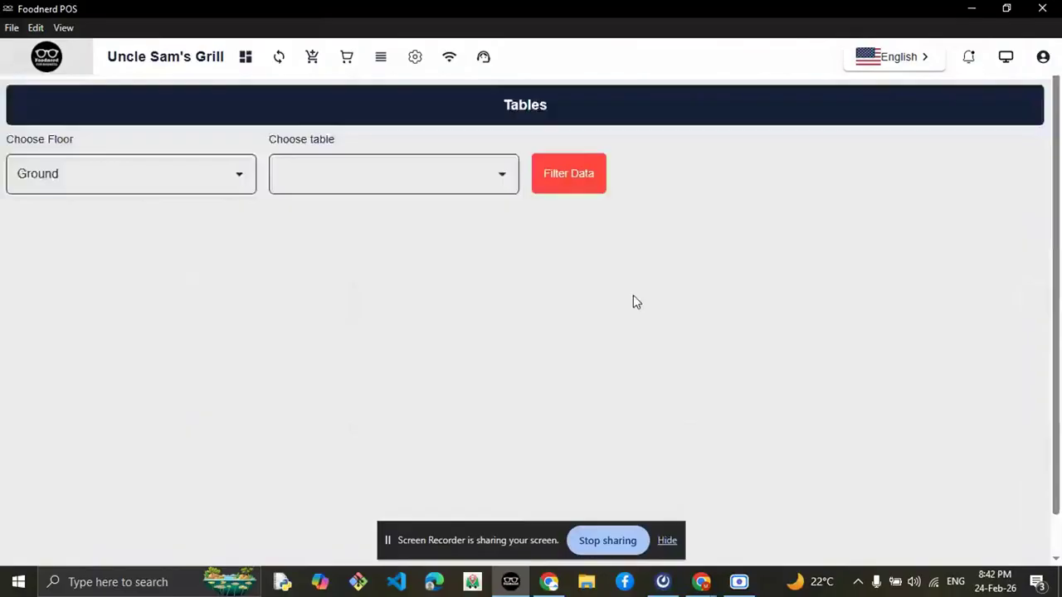
Examine the Ground floor's tables and compare their Reserved and Available statuses
scroll(481, 325, down, 3)
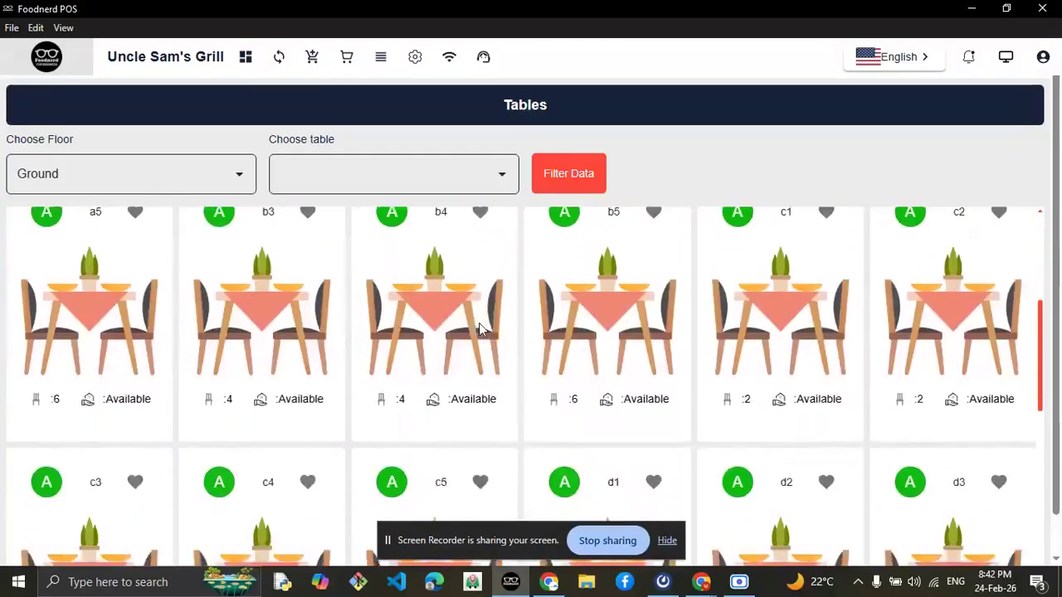
scroll(482, 324, up, 3)
drag(456, 434, 524, 437)
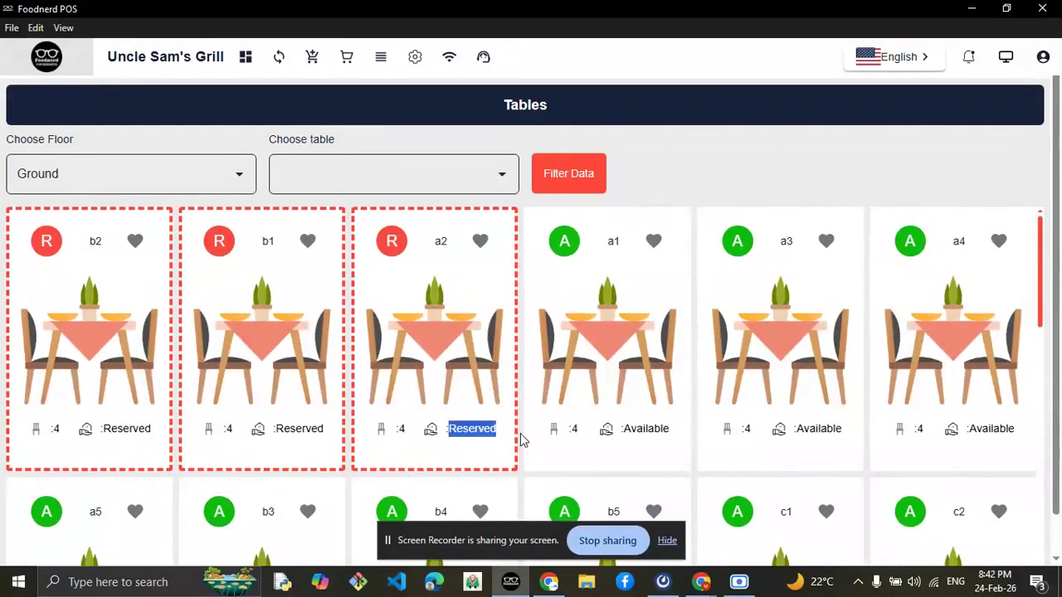
click(651, 440)
drag(651, 439, 685, 438)
click(687, 440)
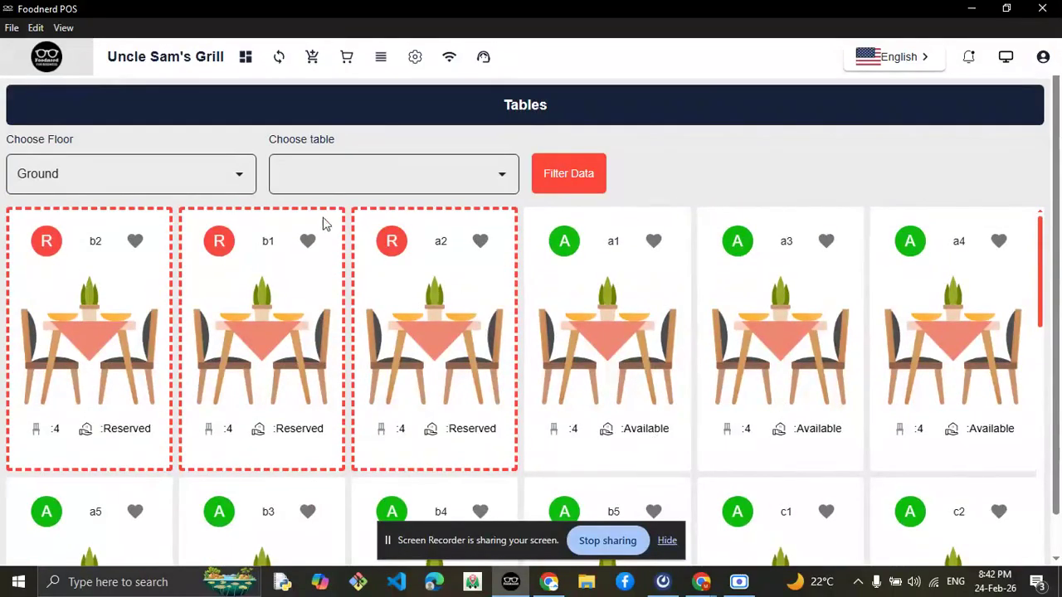
Look through the floor and table filter choices on the Tables page and return to the dashboard
click(371, 184)
click(167, 175)
click(396, 166)
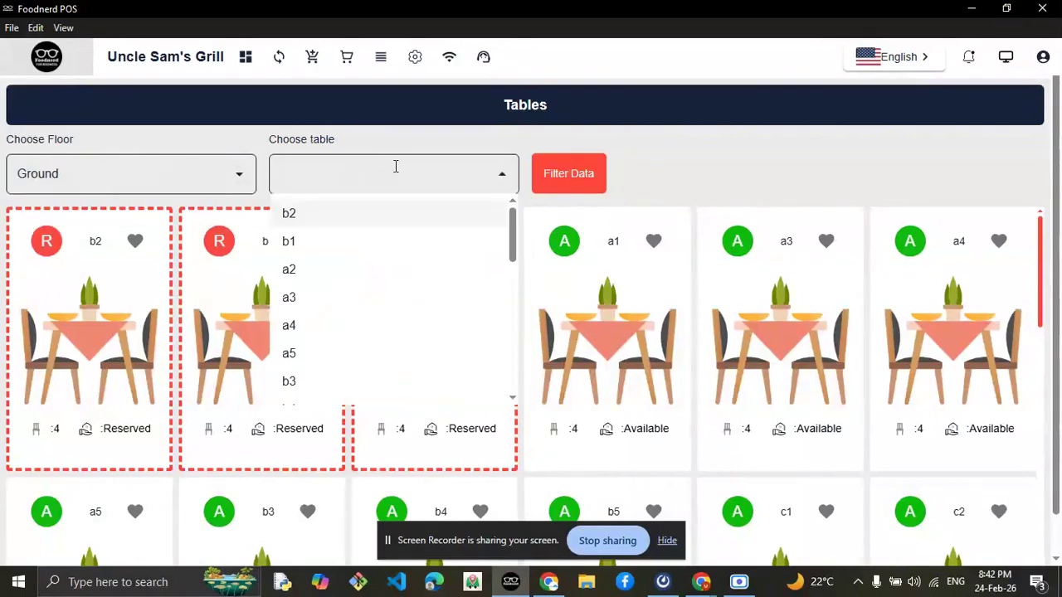
scroll(293, 108, down, 1)
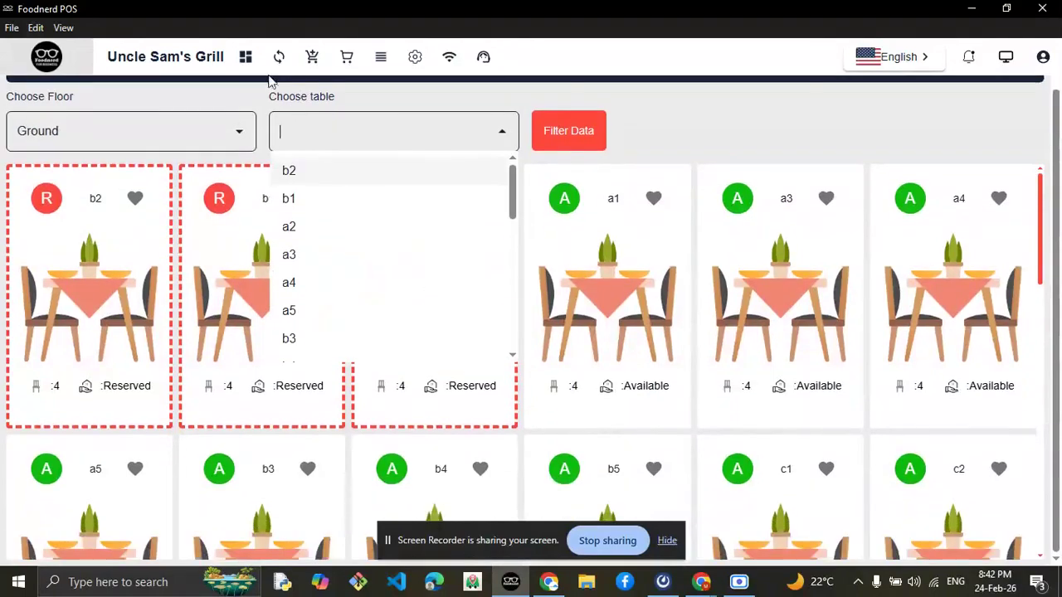
click(247, 56)
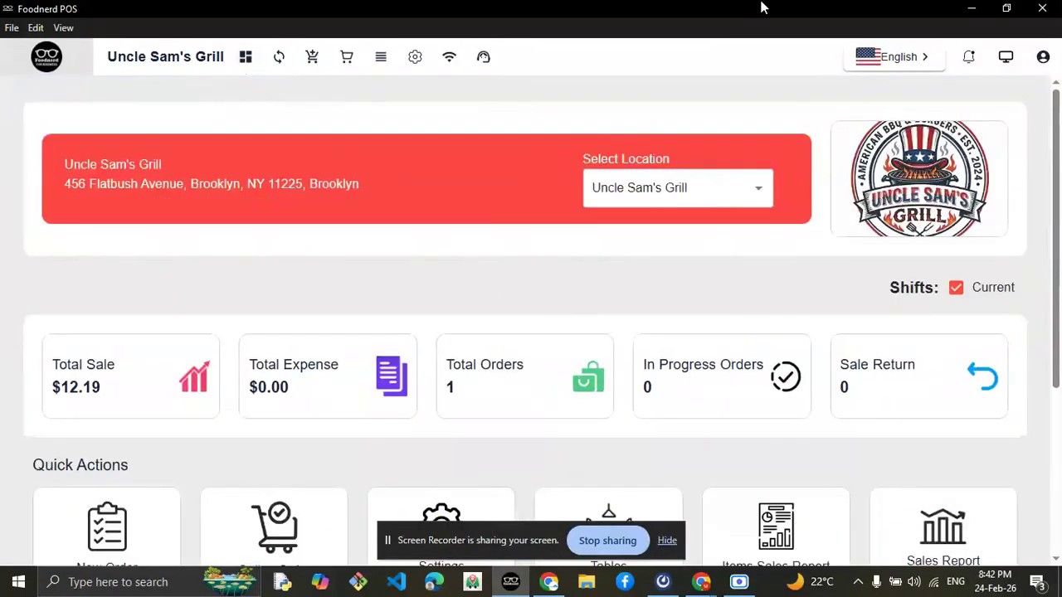
View the Shift End Reports page from the Quick Actions and return to the dashboard
scroll(784, 373, down, 3)
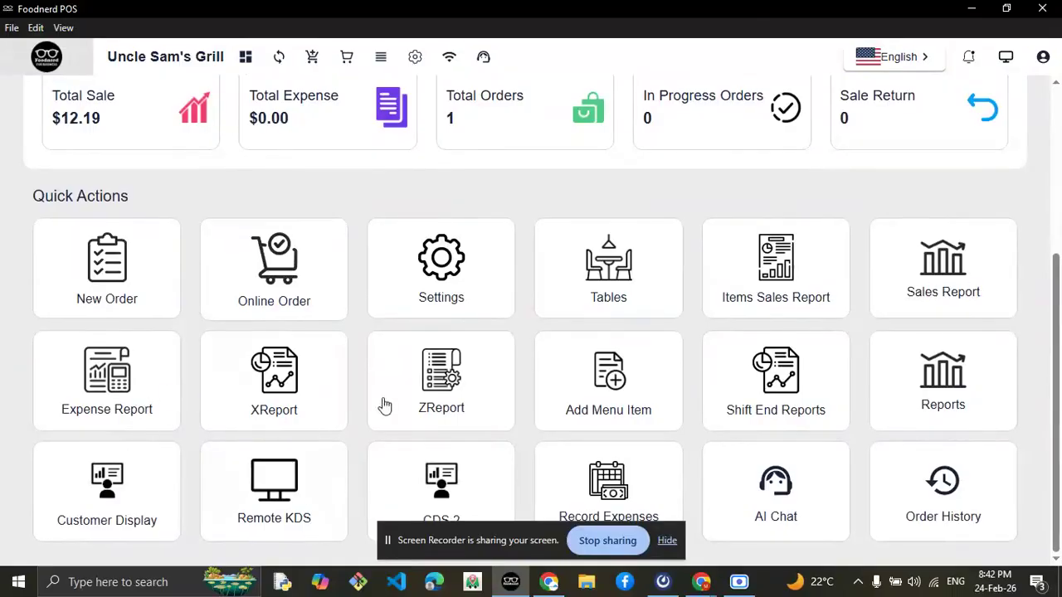
click(828, 410)
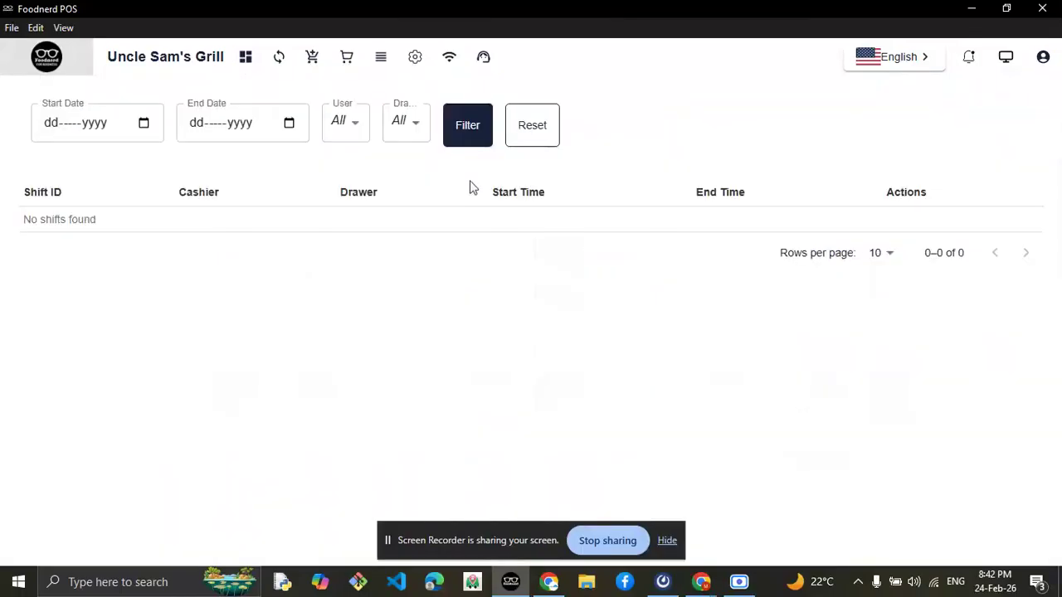
click(245, 58)
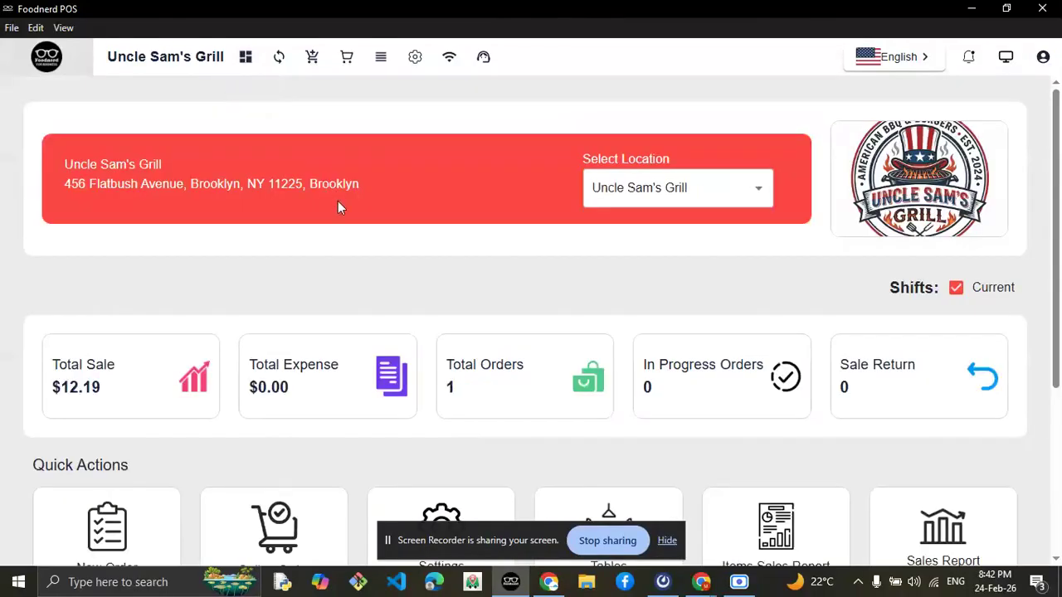
Open Record Expenses, choose the category Habib Naan and try to record the expense
scroll(338, 207, down, 3)
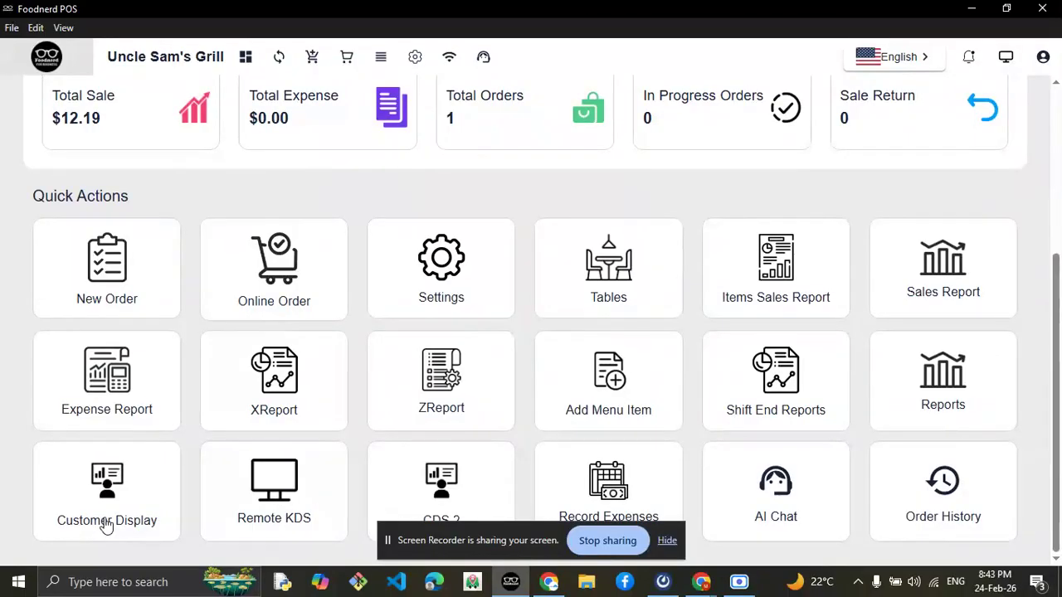
click(626, 481)
click(638, 208)
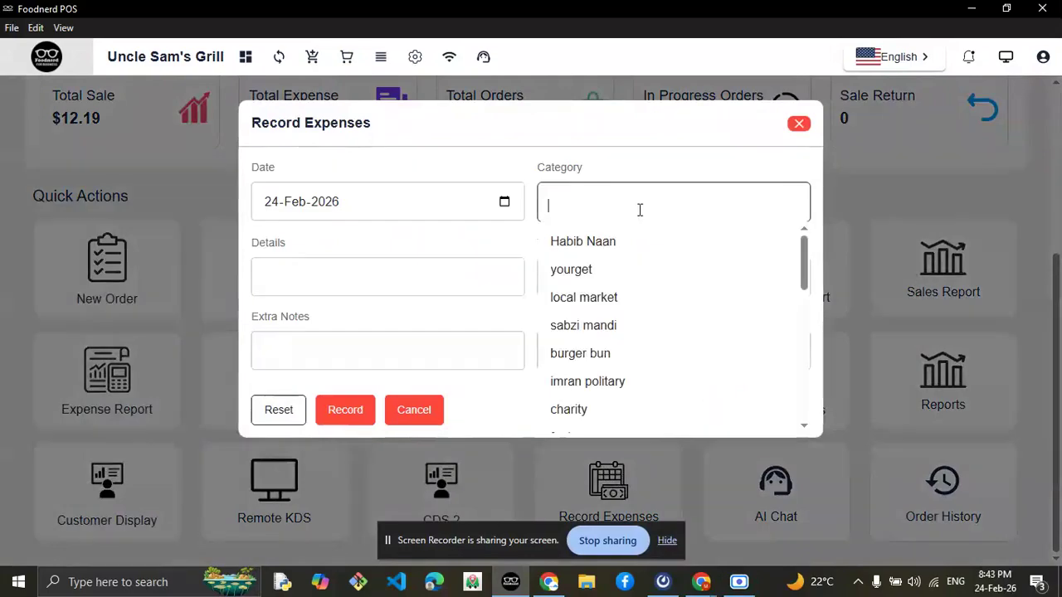
click(626, 249)
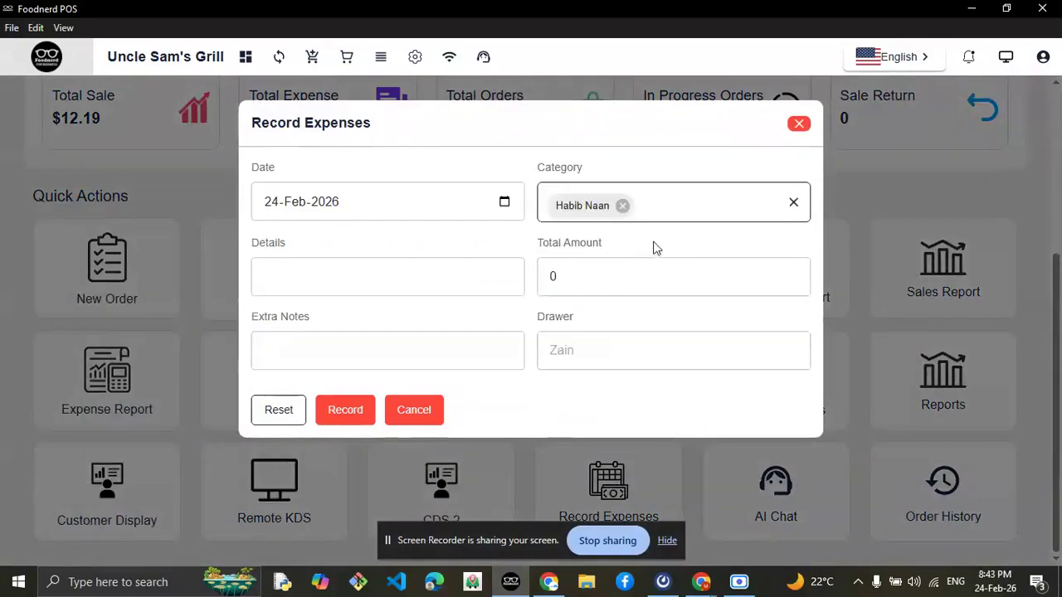
click(507, 268)
click(605, 265)
click(439, 357)
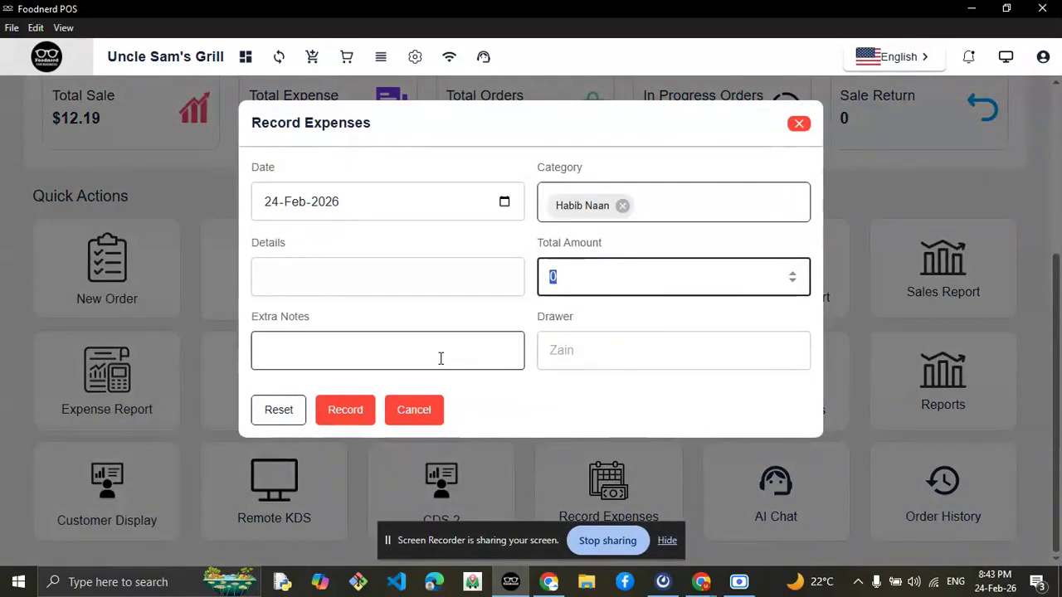
click(358, 410)
Set the expense's total amount to 300, try to record it and close the form
click(600, 273)
text(300)
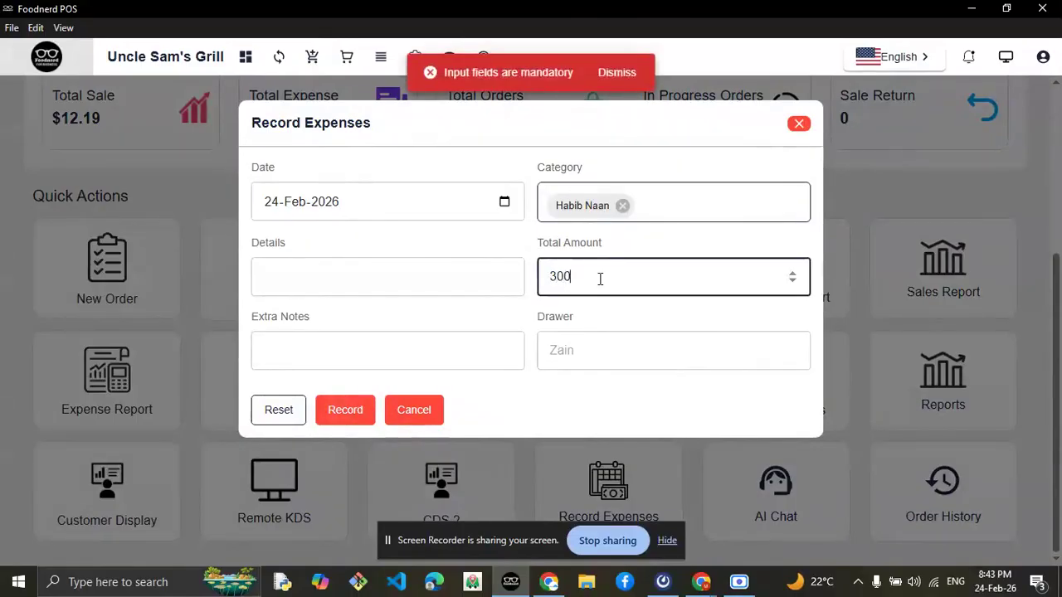
click(365, 419)
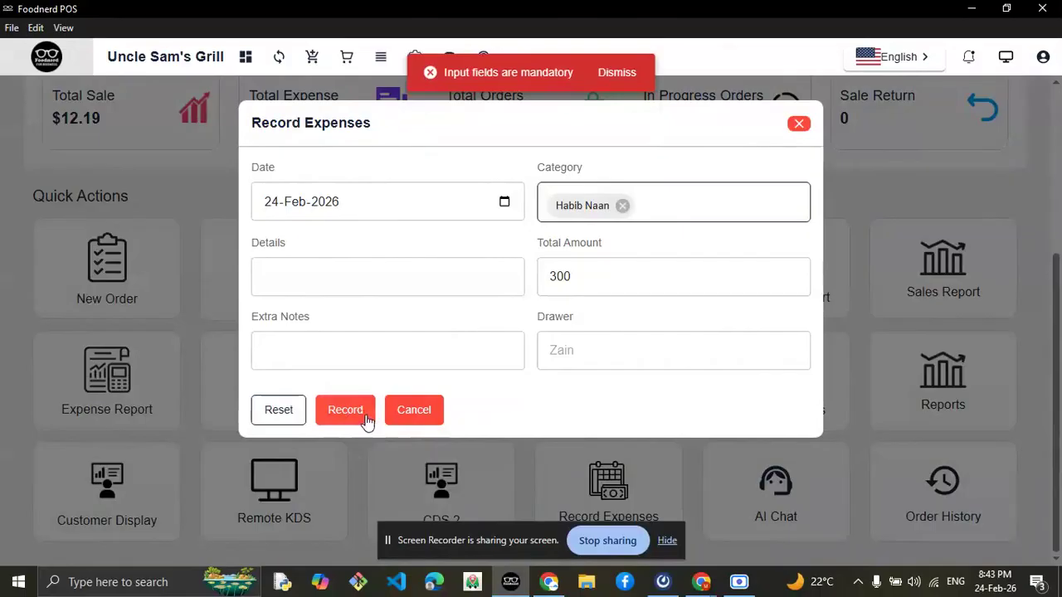
click(797, 124)
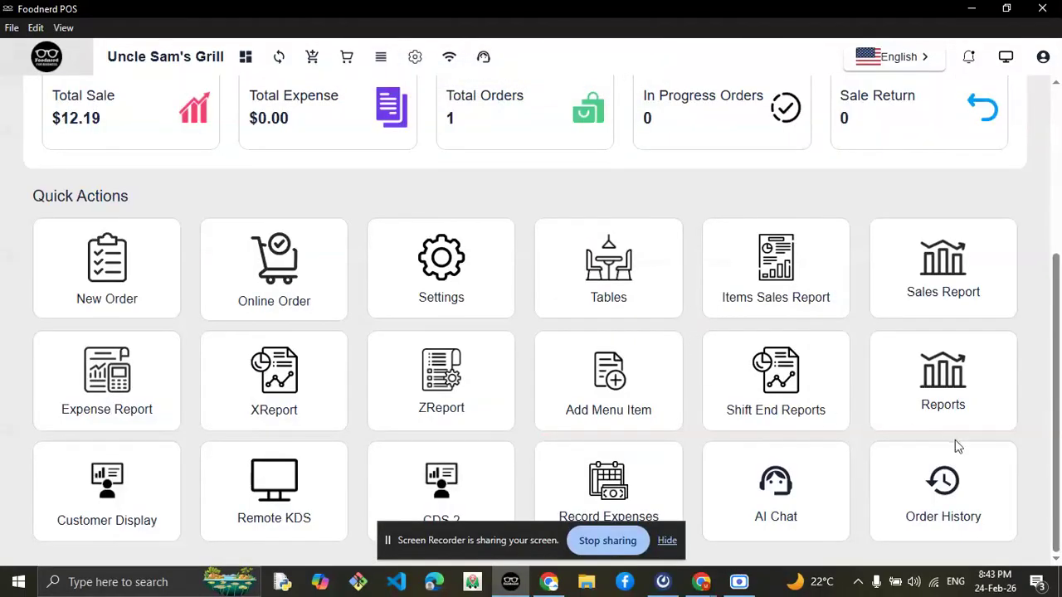
Open Order History, view the pickup order's receipt and close the history
click(950, 482)
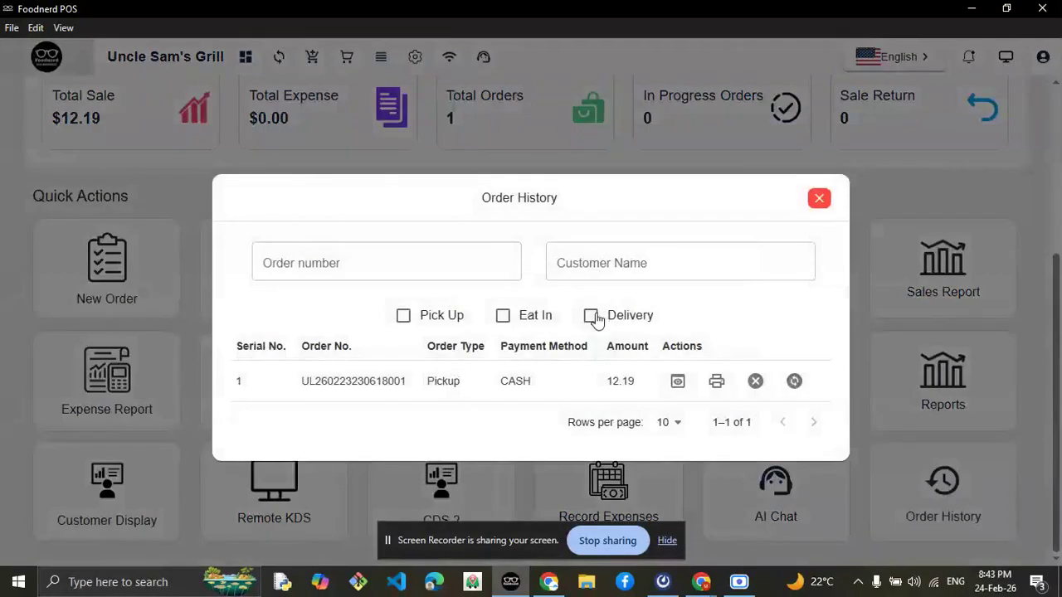
click(677, 381)
scroll(687, 386, down, 1)
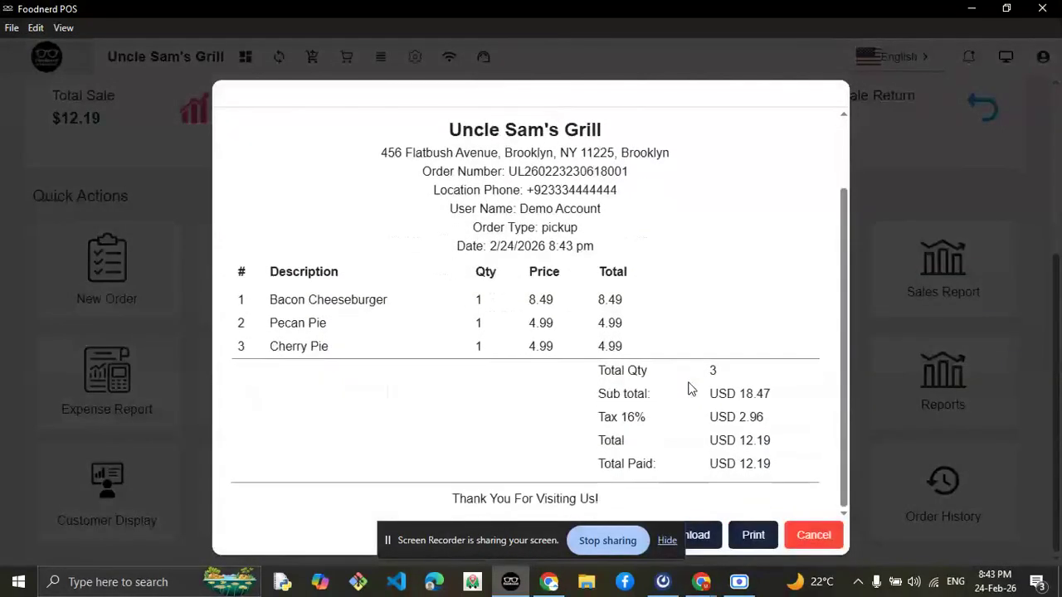
click(812, 537)
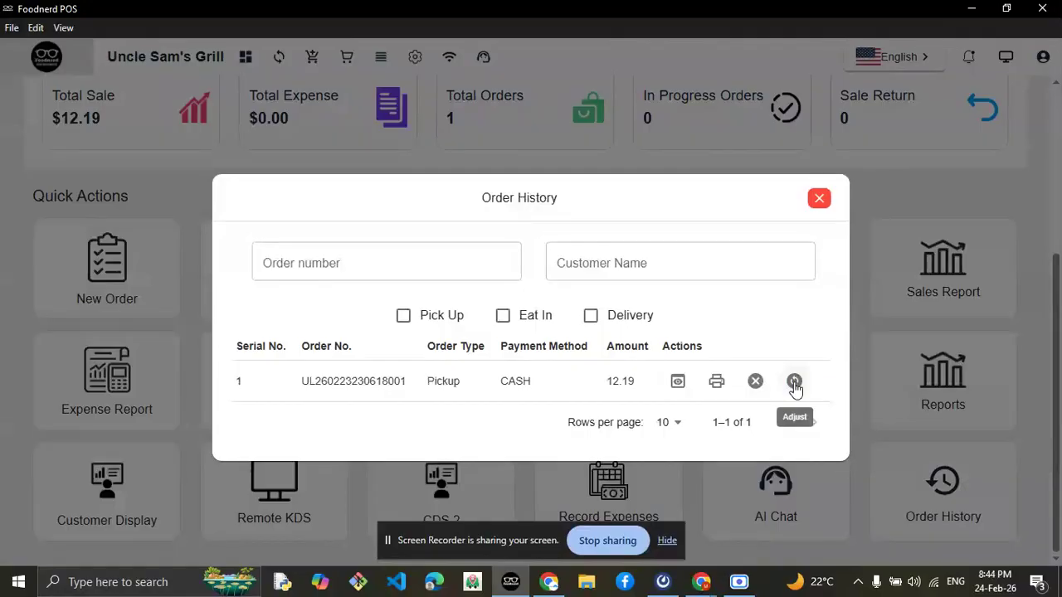
click(818, 200)
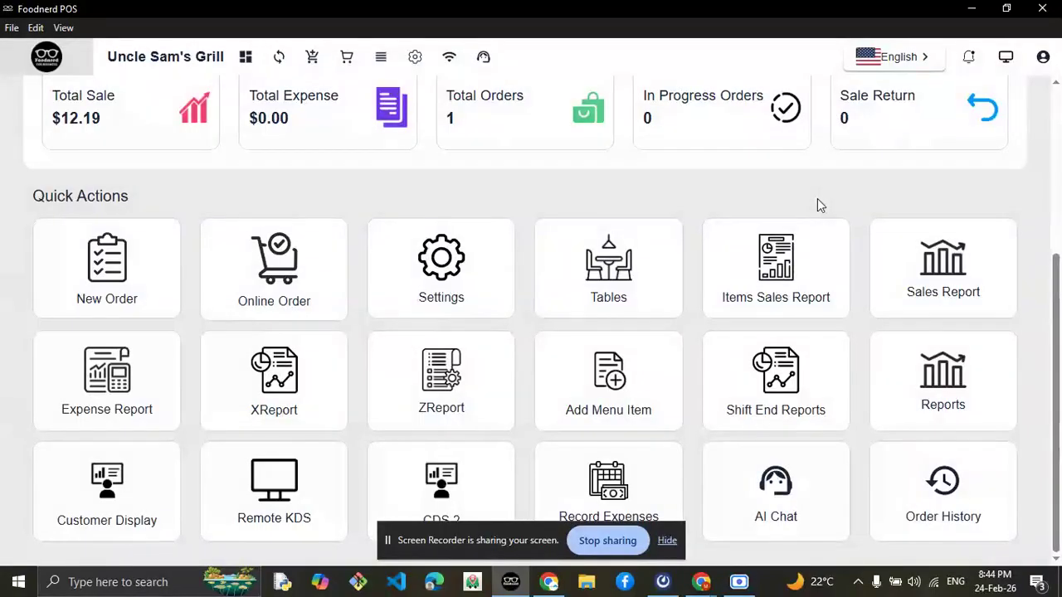
Open Shift Management from the order screen and choose Cash In as the cash action
click(270, 294)
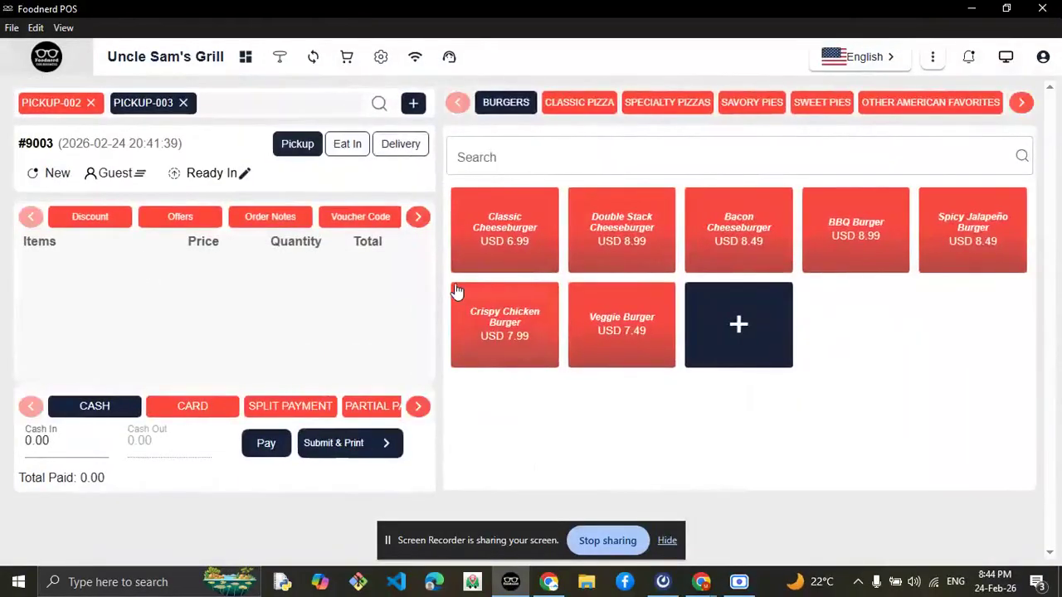
click(936, 59)
click(871, 82)
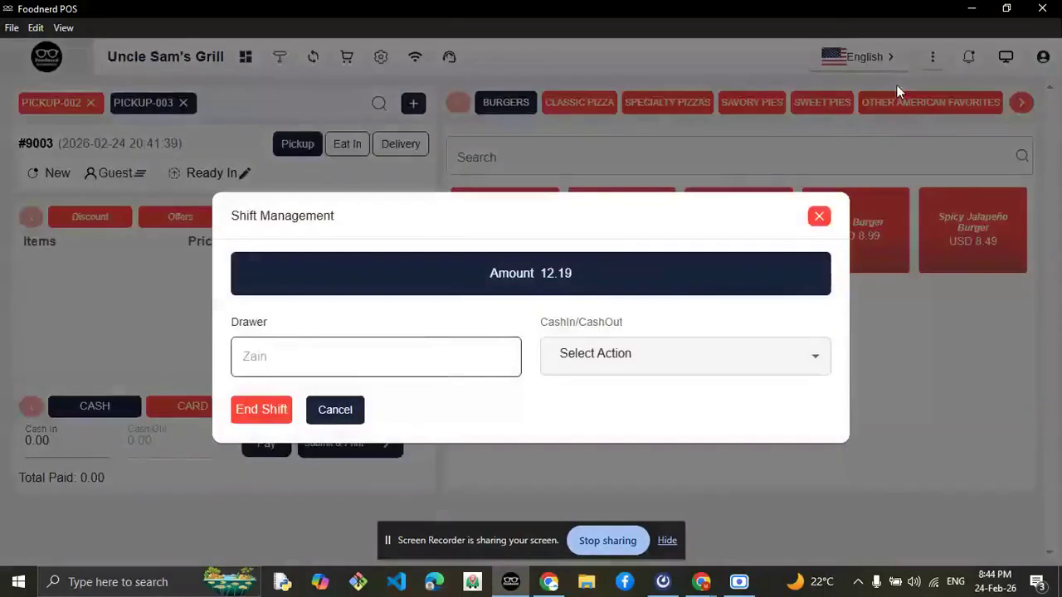
drag(472, 270, 607, 286)
click(614, 350)
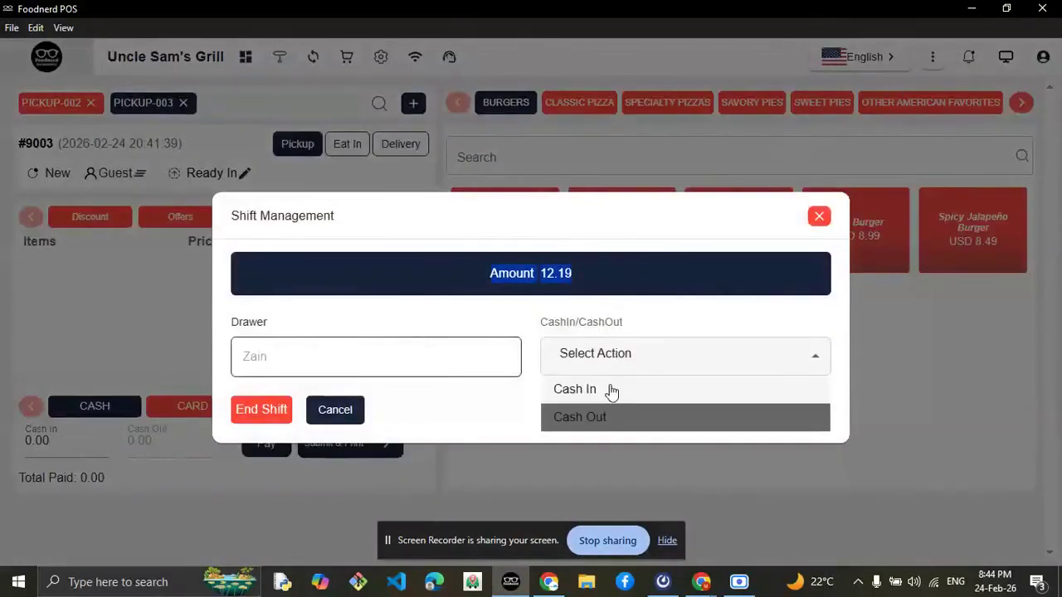
click(613, 388)
scroll(742, 287, down, 1)
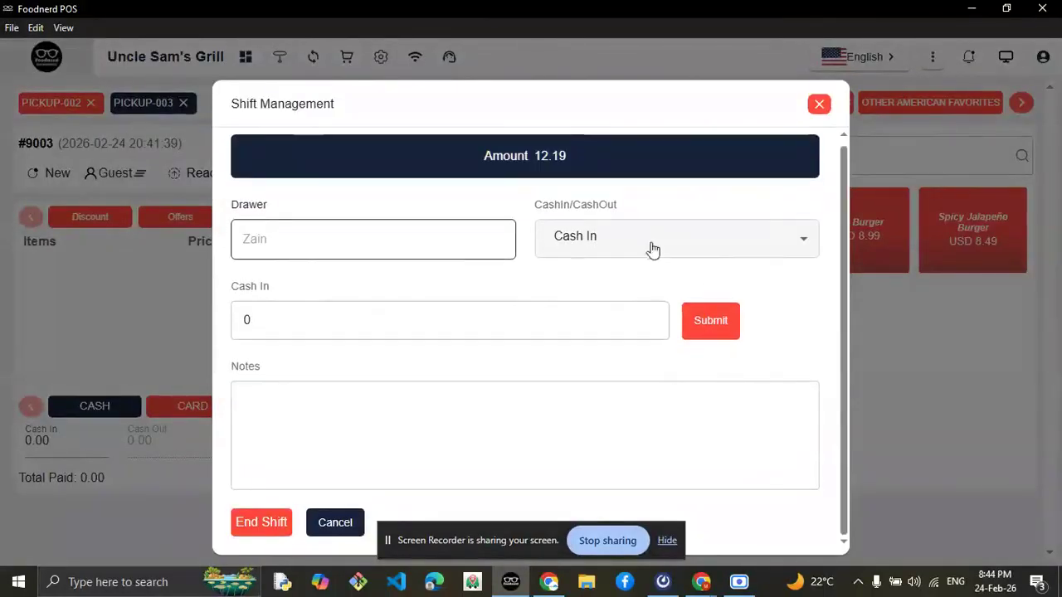
Open the end-of-shift report and examine its cash, sales, tax and Order Sales totals
click(270, 522)
scroll(670, 326, down, 6)
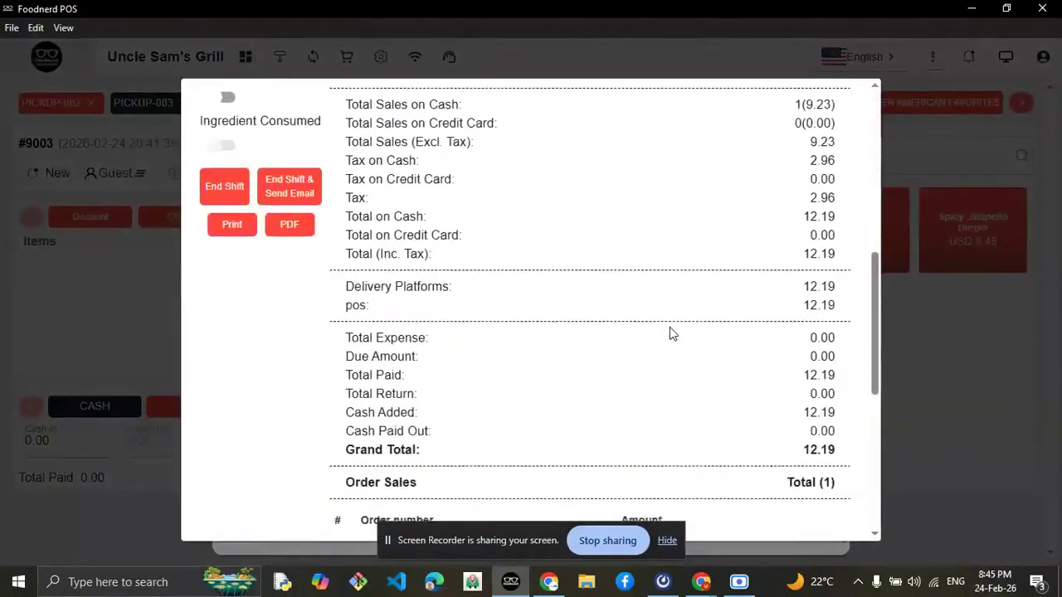
scroll(670, 327, up, 2)
scroll(670, 327, up, 5)
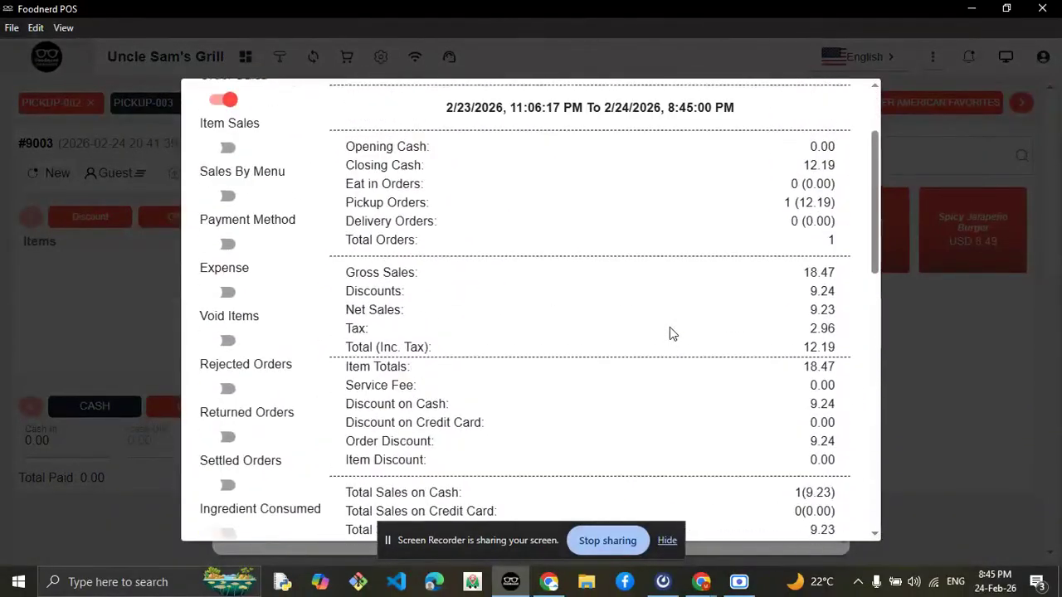
scroll(663, 336, down, 4)
scroll(659, 339, down, 6)
scroll(659, 340, up, 1)
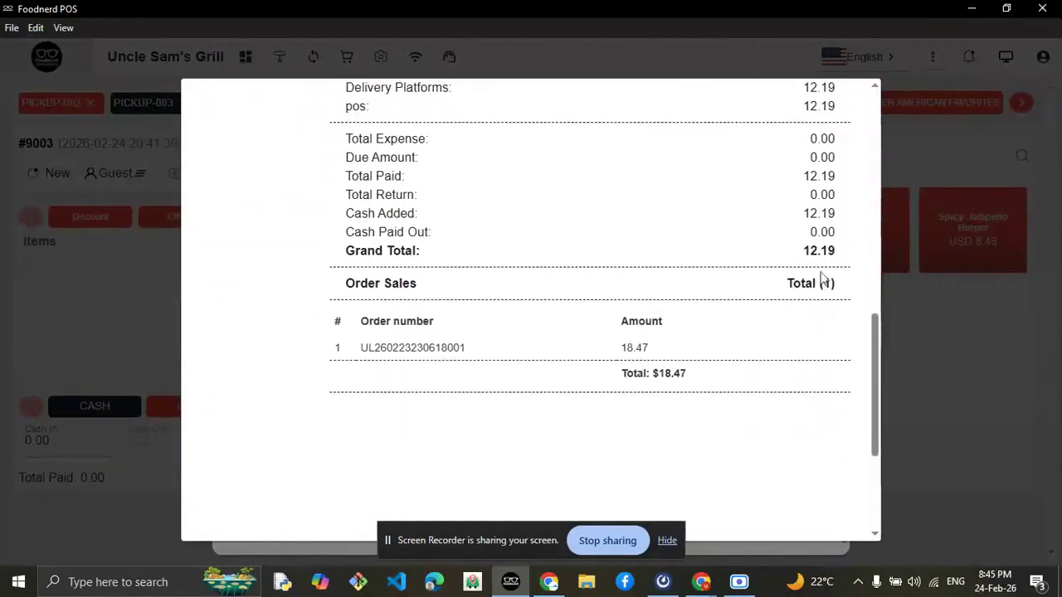
drag(669, 374, 728, 391)
Examine the shift report's section switches and its options for ending, emailing and printing
scroll(409, 300, up, 5)
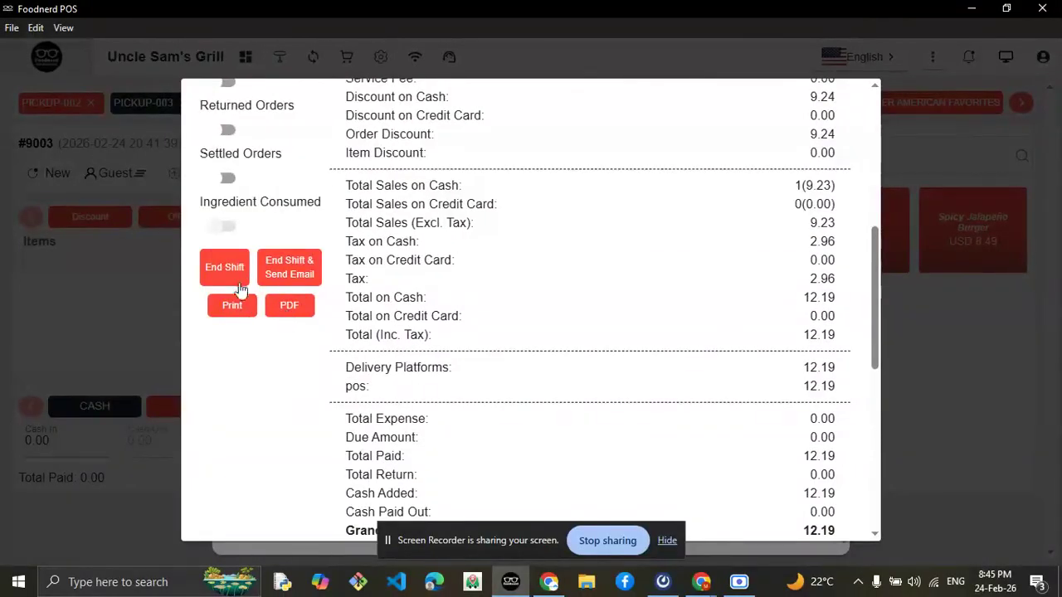
scroll(240, 282, up, 1)
scroll(232, 381, up, 5)
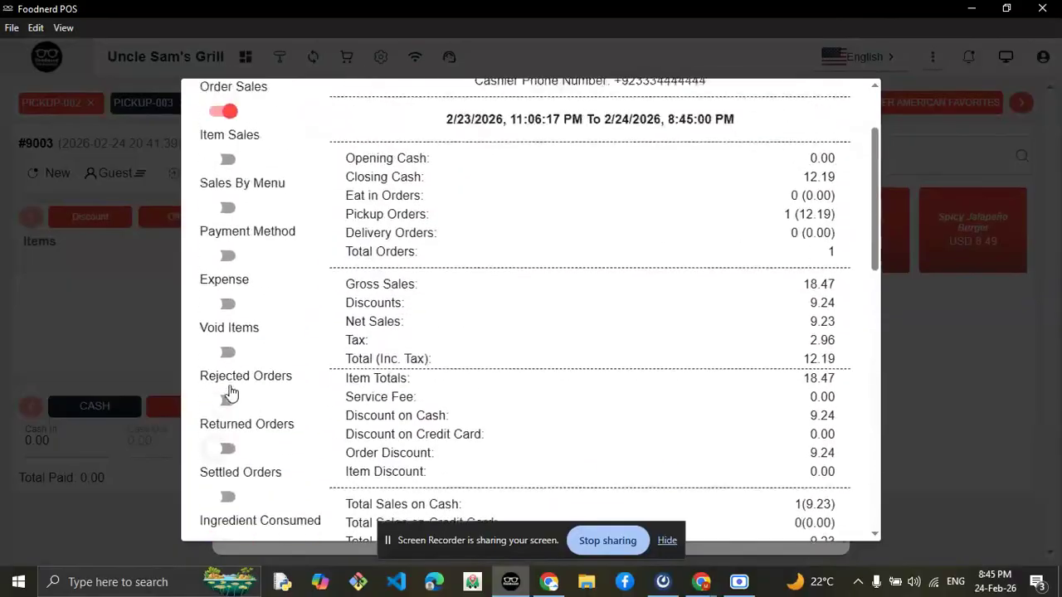
scroll(230, 393, down, 1)
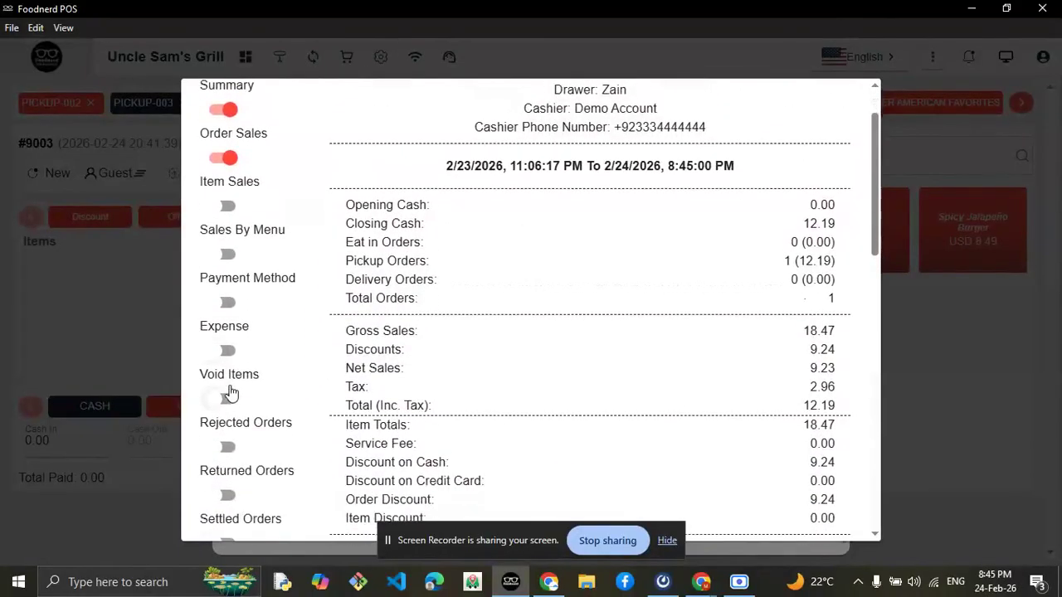
scroll(232, 392, up, 2)
End the current shift from the shift report and dismiss the notification
scroll(232, 392, down, 7)
key(Escape)
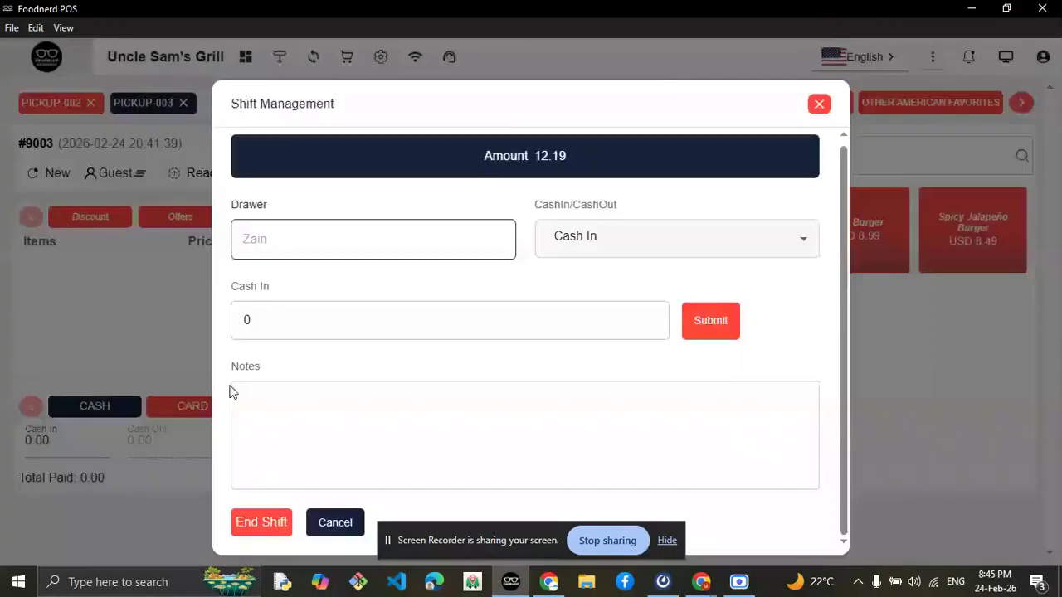
click(620, 76)
Return to the dashboard and open a New Order from the Quick Actions
click(247, 58)
scroll(104, 362, down, 2)
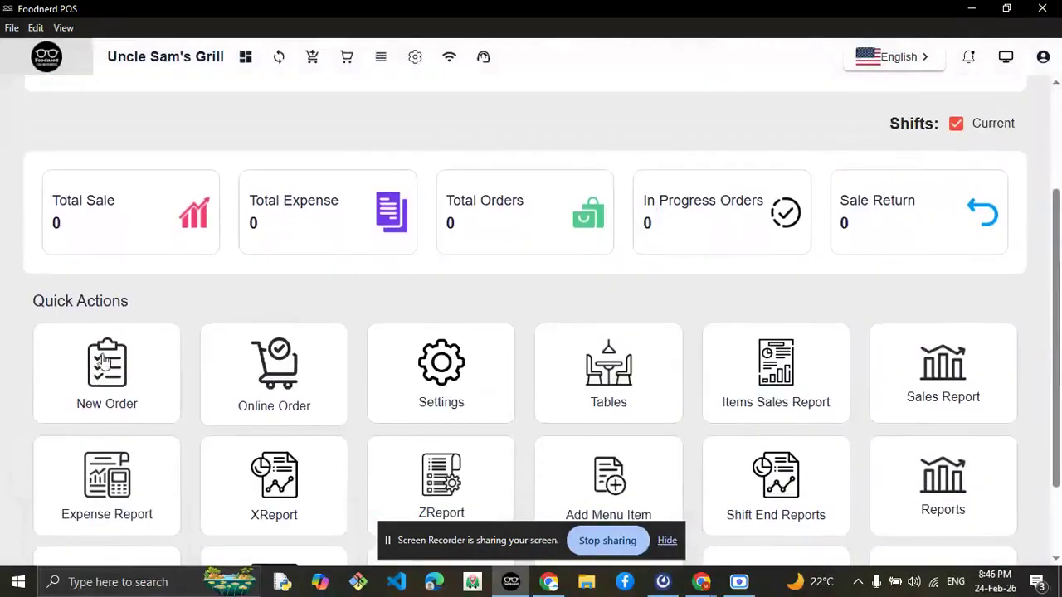
click(103, 363)
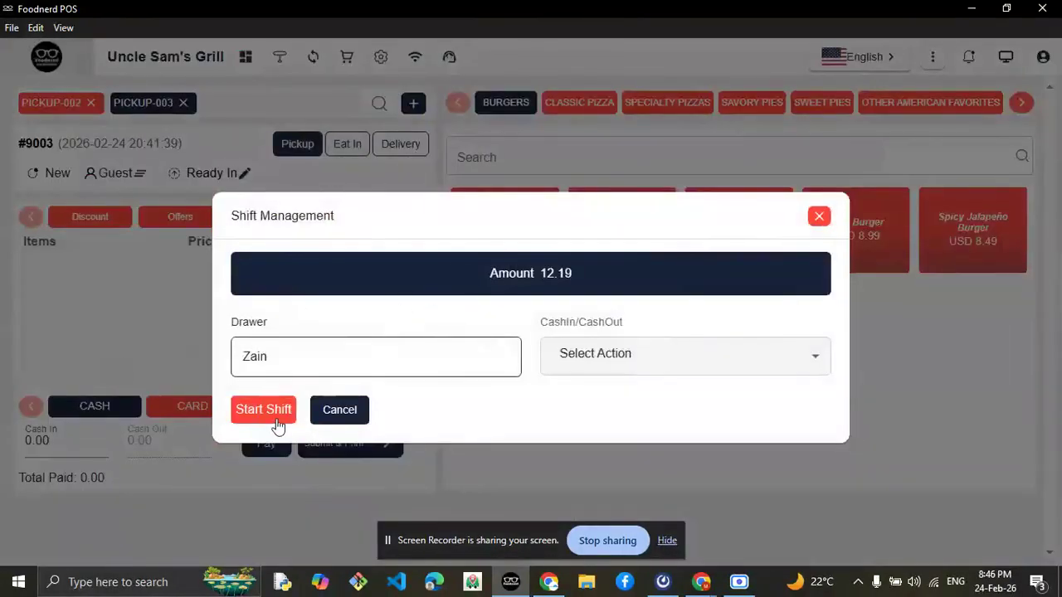